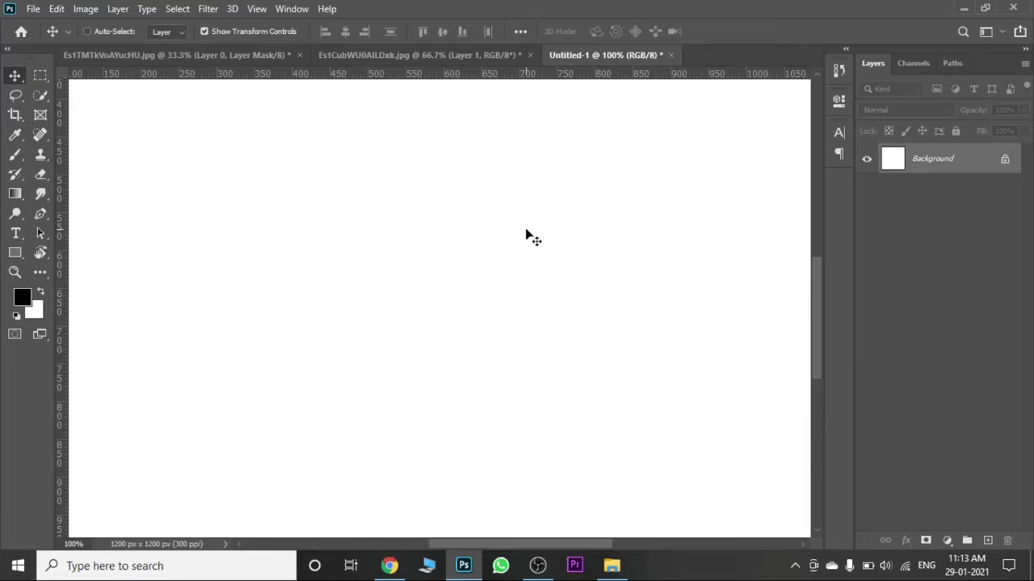
# - Drag the masked large player and the small walking player into the Untitled-1 poster
pyautogui.click(178, 54)
pyautogui.moveTo(452, 307); pyautogui.dragTo(388, 233)
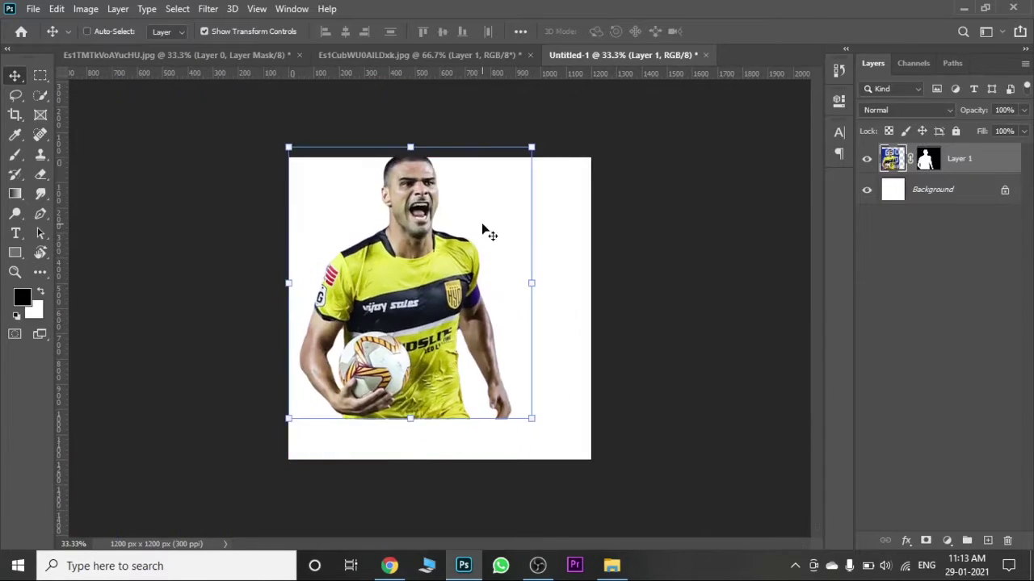
pyautogui.click(420, 54)
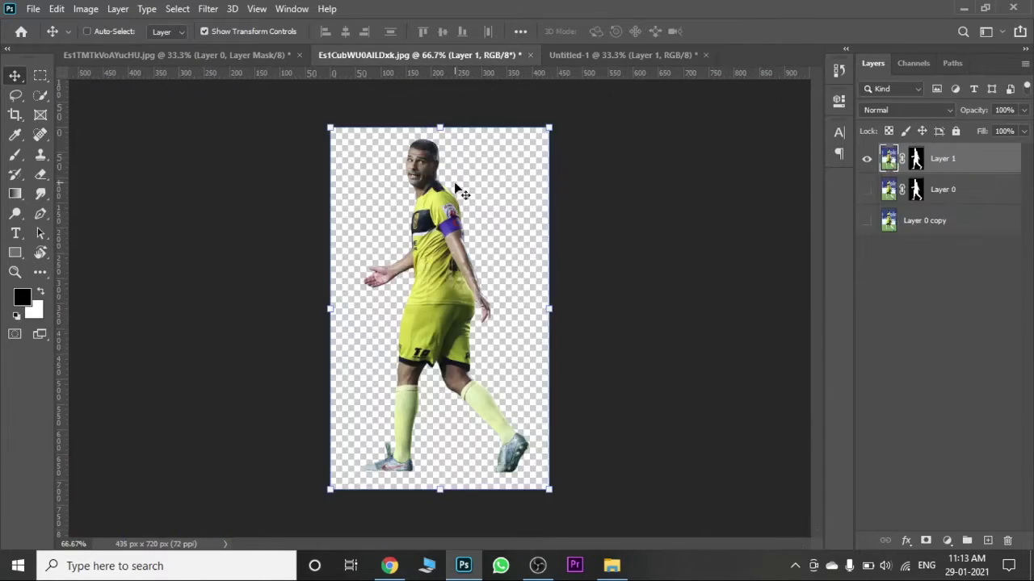
pyautogui.moveTo(600, 62); pyautogui.dragTo(435, 368)
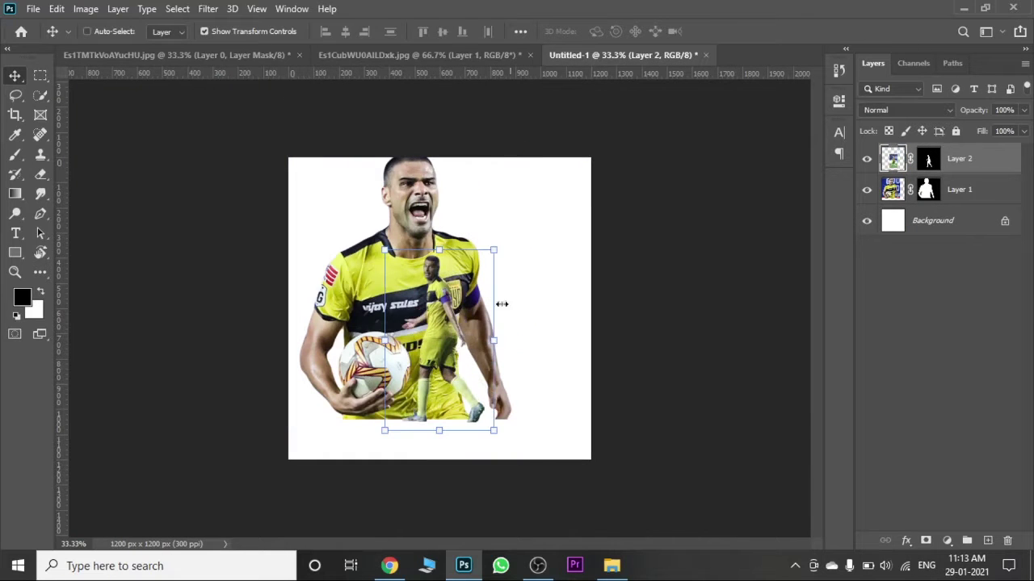
# - Copy the player's name from the Chrome search results, then return to Photoshop
pyautogui.click(390, 566)
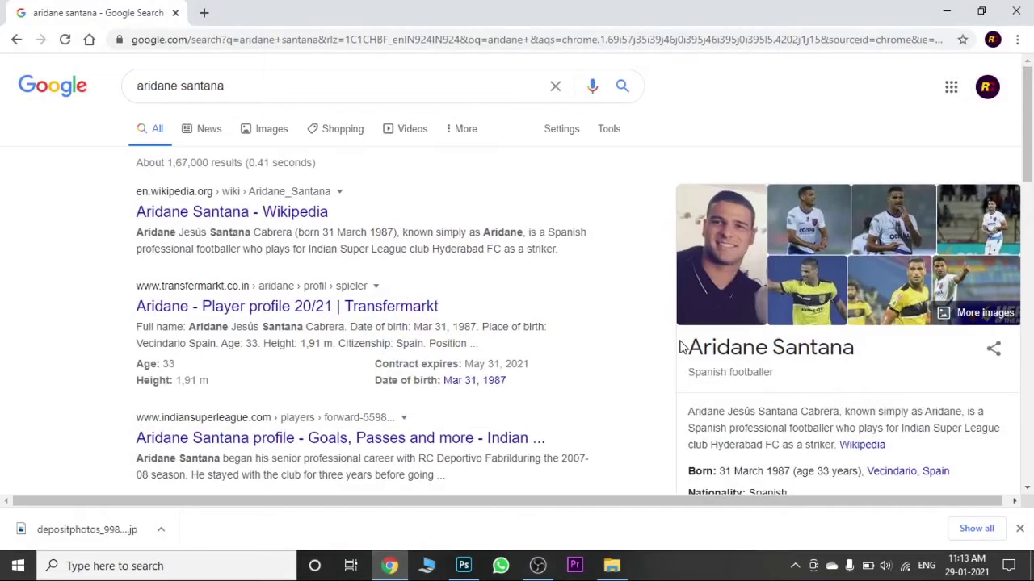
pyautogui.moveTo(688, 347); pyautogui.dragTo(824, 348)
pyautogui.click(463, 566)
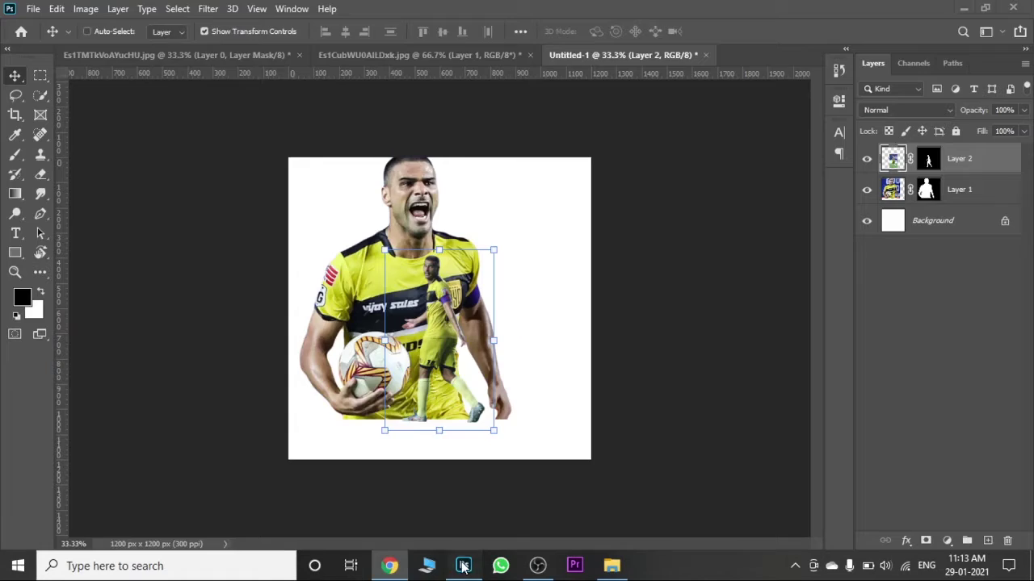
# - Paste the player's name as a text layer in Dimensions-700I at 48 pt
pyautogui.click(15, 233)
pyautogui.click(351, 234)
pyautogui.hotkey('ctrl', 'v')
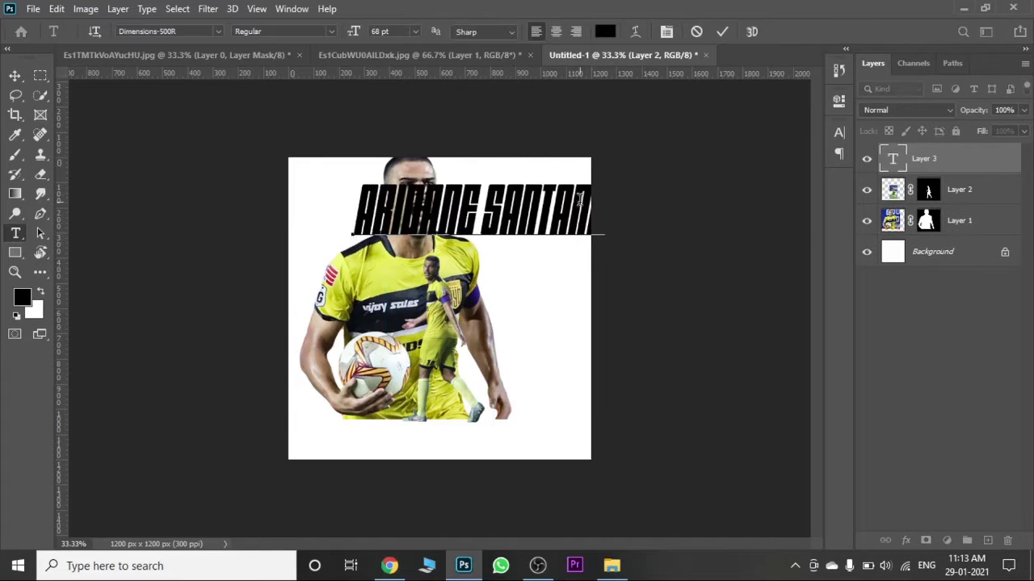
pyautogui.click(217, 32)
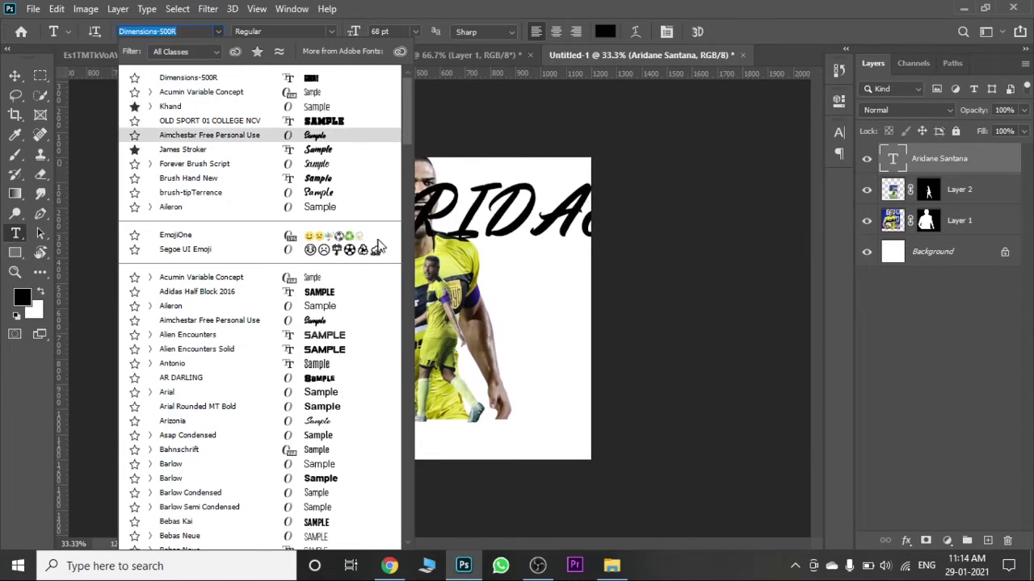
pyautogui.moveTo(404, 133); pyautogui.dragTo(406, 242)
pyautogui.click(321, 274)
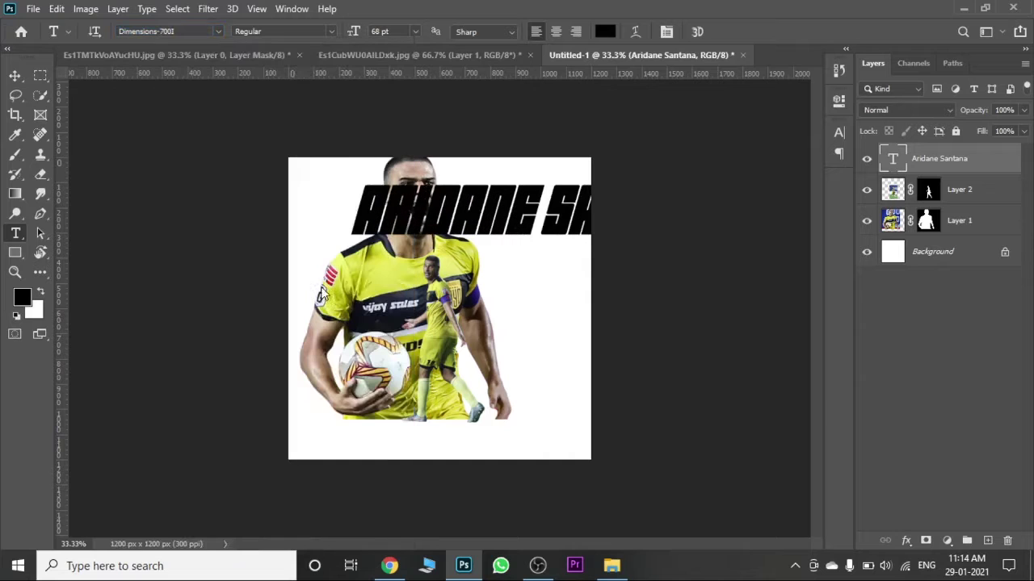
pyautogui.moveTo(355, 36); pyautogui.dragTo(337, 35)
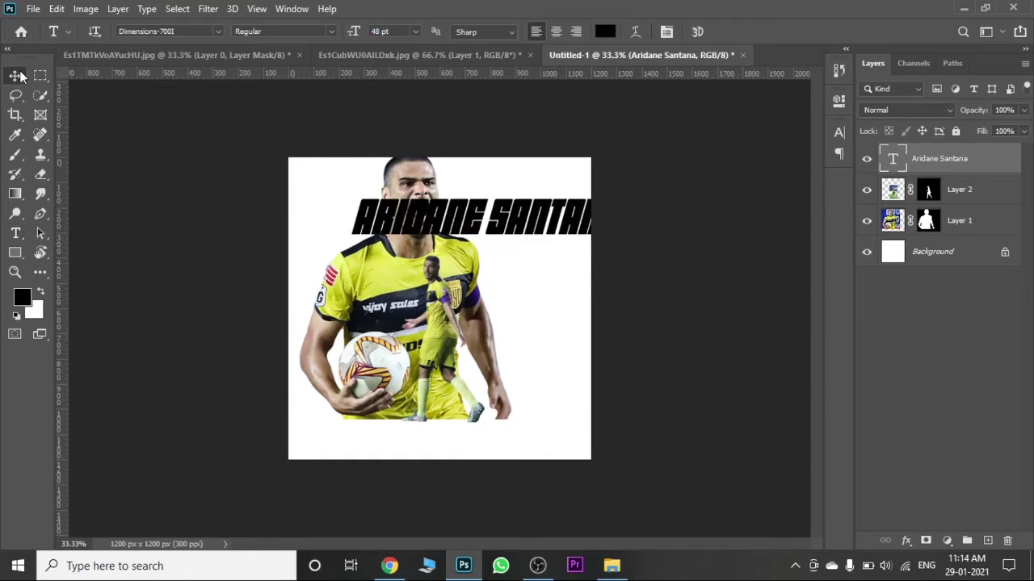
# - Move the name text near the poster bottom and shift the small player slightly right
pyautogui.click(21, 76)
pyautogui.moveTo(485, 218); pyautogui.dragTo(509, 408)
pyautogui.click(960, 189)
pyautogui.moveTo(449, 323)
pyautogui.mouseDown()
pyautogui.moveTo(458, 323)
pyautogui.moveTo(452, 335)
pyautogui.mouseUp()
pyautogui.click(939, 158)
pyautogui.moveTo(514, 424); pyautogui.dragTo(517, 413)
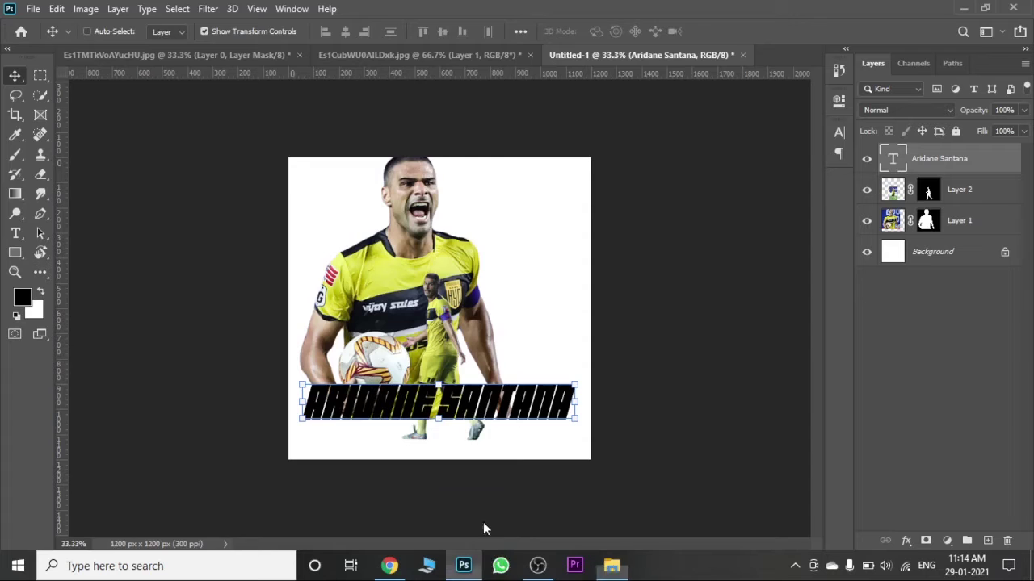
# - Place the grunge texture and scale it to cover the whole canvas
pyautogui.moveTo(485, 529); pyautogui.dragTo(453, 323)
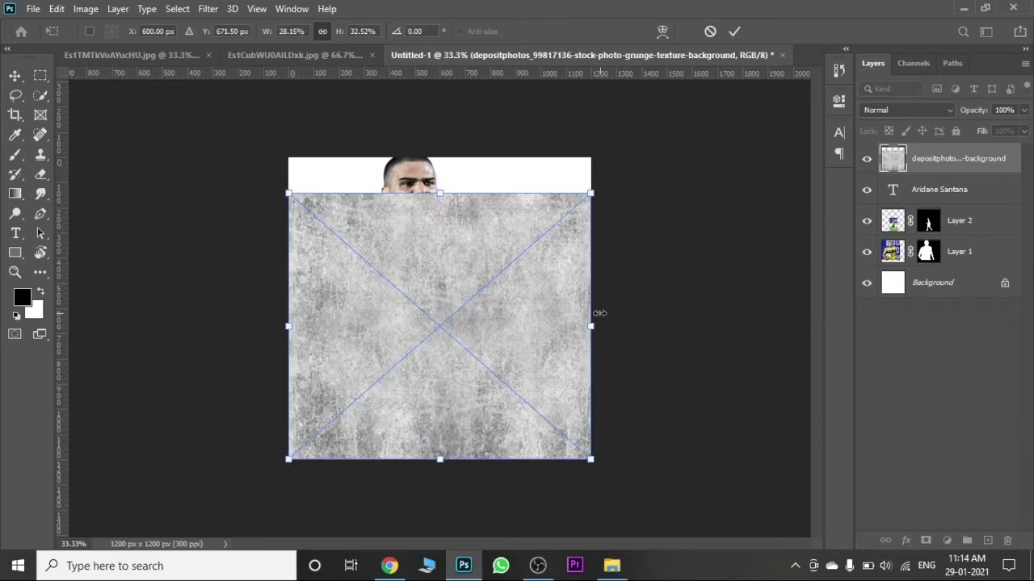
pyautogui.moveTo(590, 326); pyautogui.dragTo(627, 327)
pyautogui.moveTo(549, 327); pyautogui.dragTo(537, 292)
pyautogui.moveTo(458, 426); pyautogui.dragTo(458, 459)
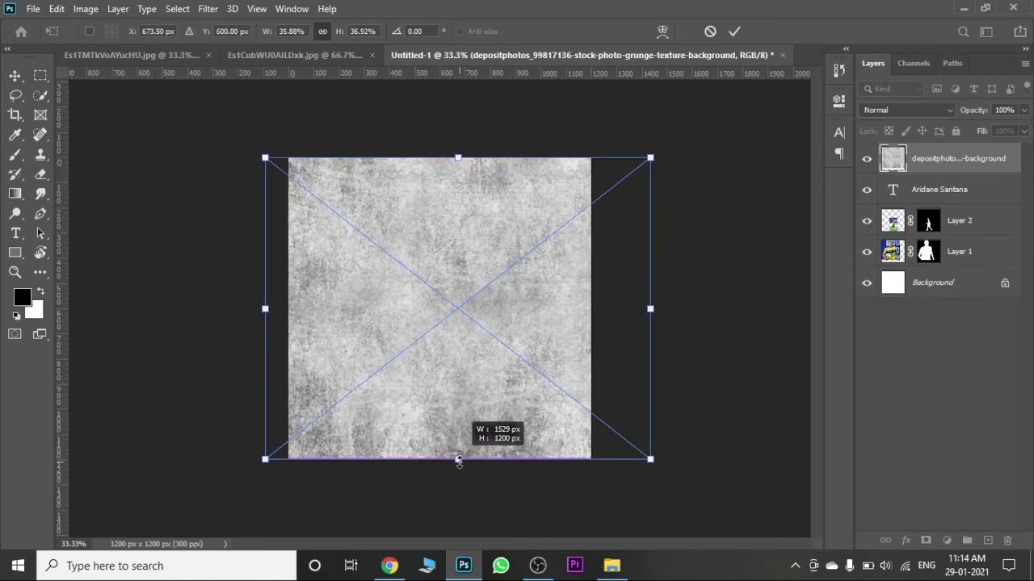
pyautogui.moveTo(476, 415); pyautogui.dragTo(458, 415)
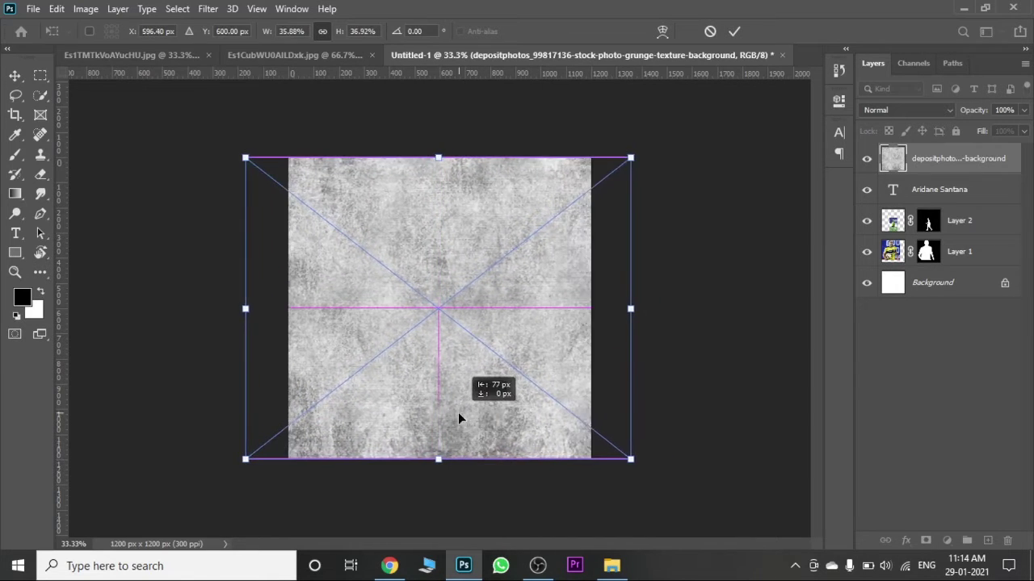
pyautogui.click(734, 31)
# - Put the texture beneath the players in Luminosity mode at about 78% opacity
pyautogui.moveTo(958, 158); pyautogui.dragTo(949, 266)
pyautogui.click(907, 110)
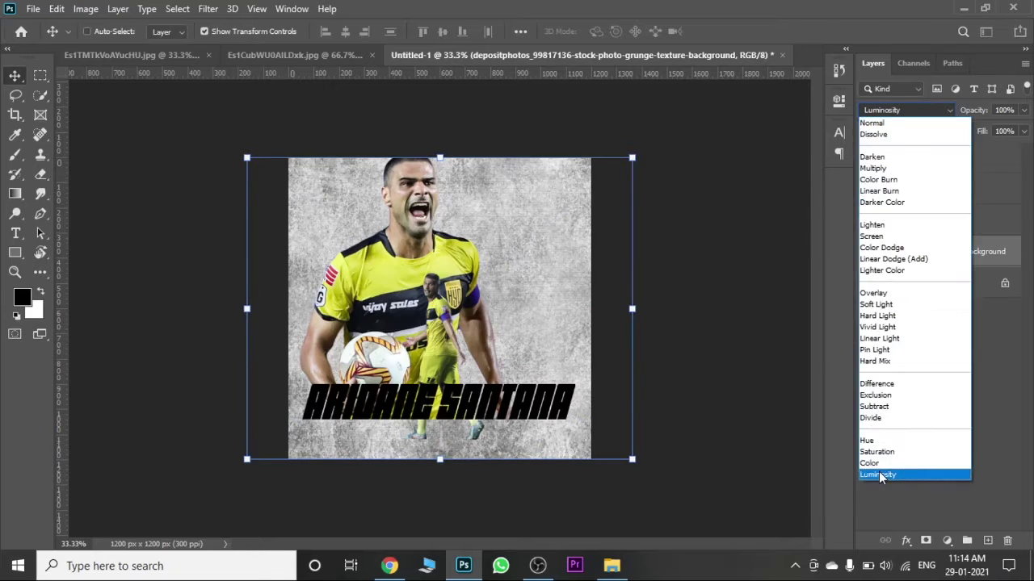
pyautogui.click(881, 475)
pyautogui.moveTo(1011, 133); pyautogui.dragTo(1008, 132)
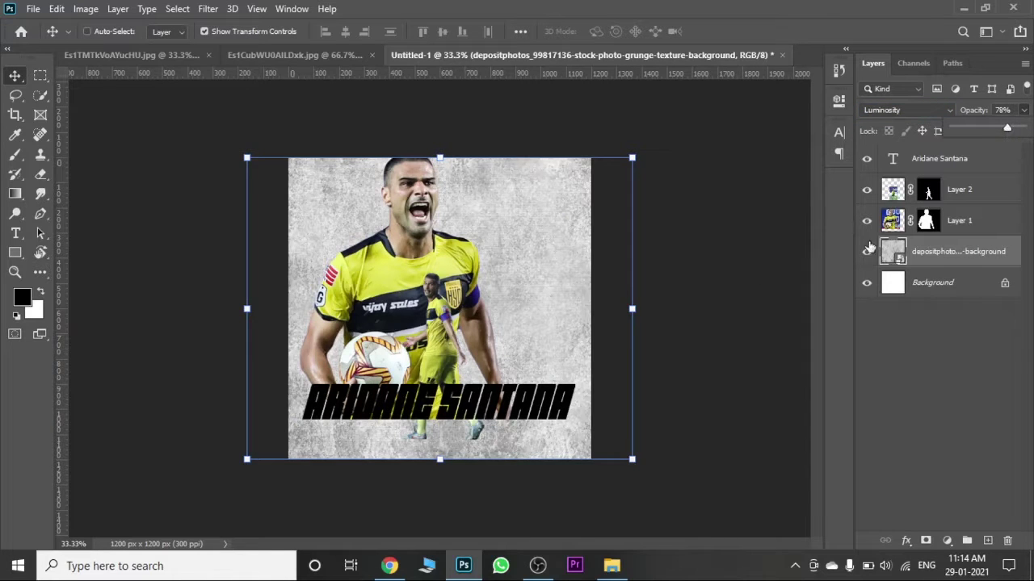
# - Adjust the name position and stack both player layers above the name text
pyautogui.click(977, 162)
pyautogui.moveTo(561, 374); pyautogui.dragTo(554, 370)
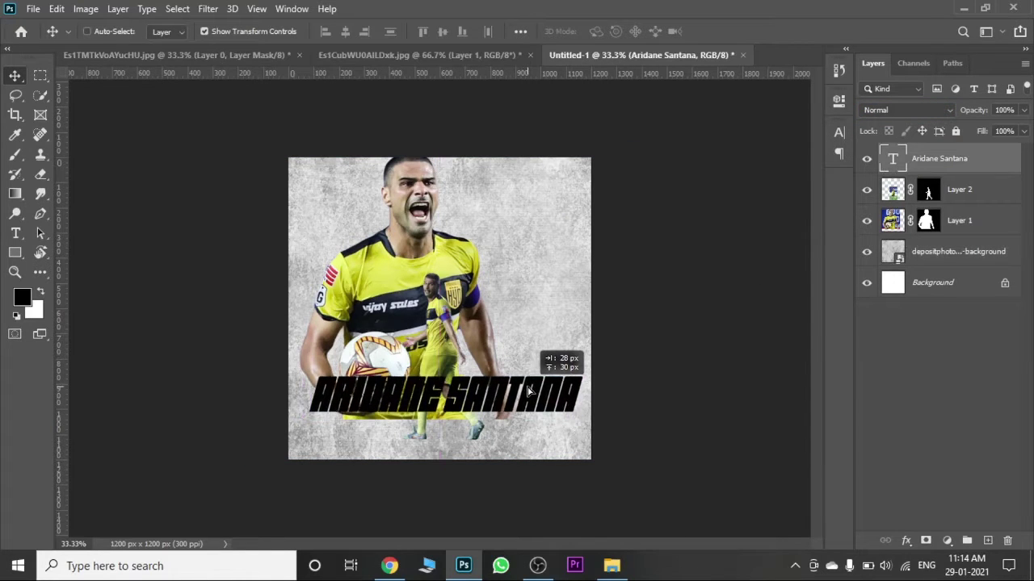
pyautogui.click(972, 188)
pyautogui.moveTo(961, 166); pyautogui.dragTo(981, 202)
pyautogui.click(979, 224)
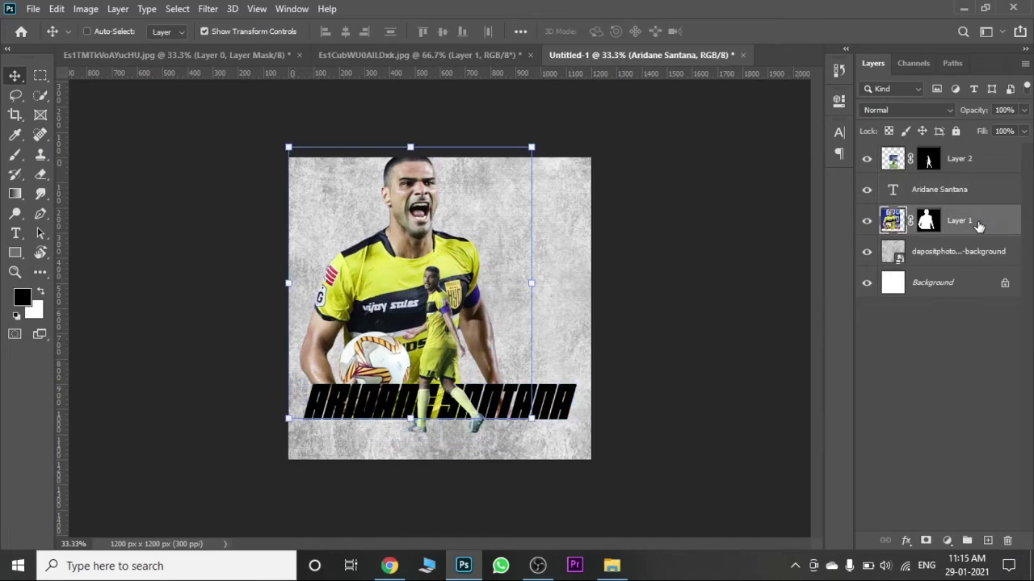
pyautogui.hotkey('ctrl', ']')
# - Draw a rectangle over the large player's upper body and move it up
pyautogui.click(15, 252)
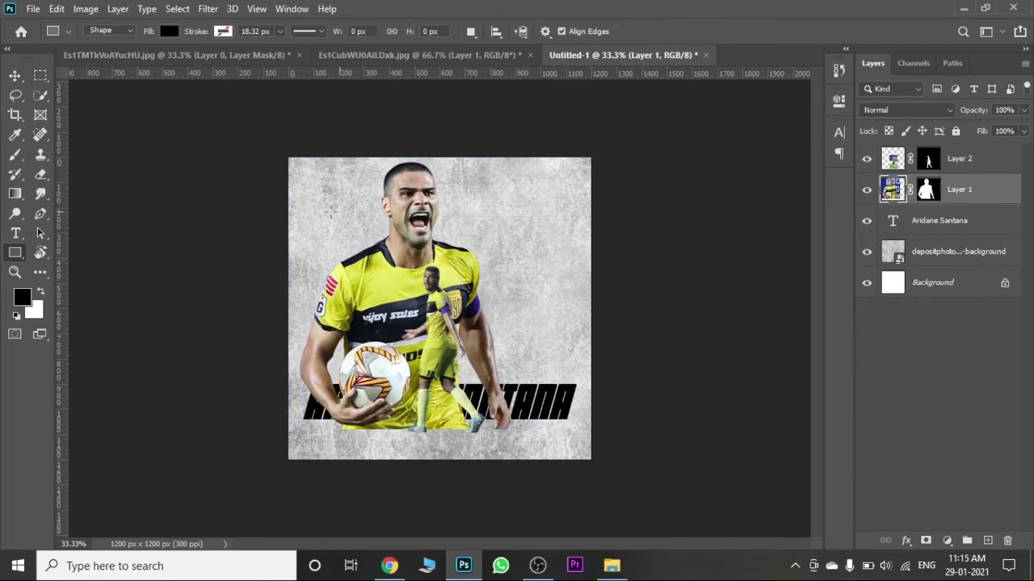
pyautogui.moveTo(314, 208); pyautogui.dragTo(567, 386)
pyautogui.press('v')
pyautogui.moveTo(490, 294); pyautogui.dragTo(490, 279)
# - Give the rectangle no fill and a yellow ~26 px stroke, placed behind the player
pyautogui.click(624, 190)
pyautogui.click(633, 220)
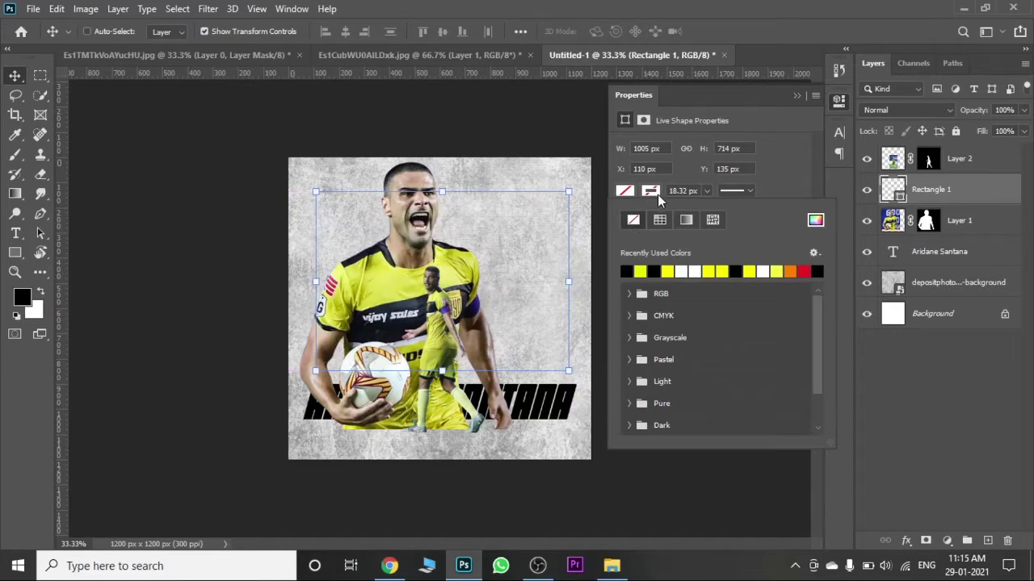
pyautogui.click(639, 271)
pyautogui.click(706, 190)
pyautogui.moveTo(706, 209); pyautogui.dragTo(709, 208)
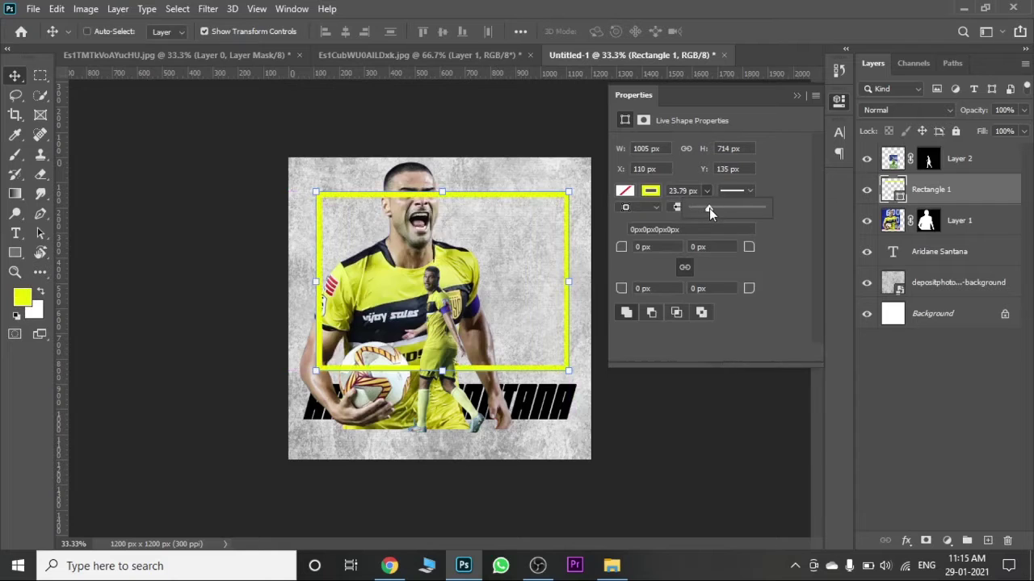
pyautogui.click(796, 96)
pyautogui.moveTo(537, 282); pyautogui.dragTo(462, 263)
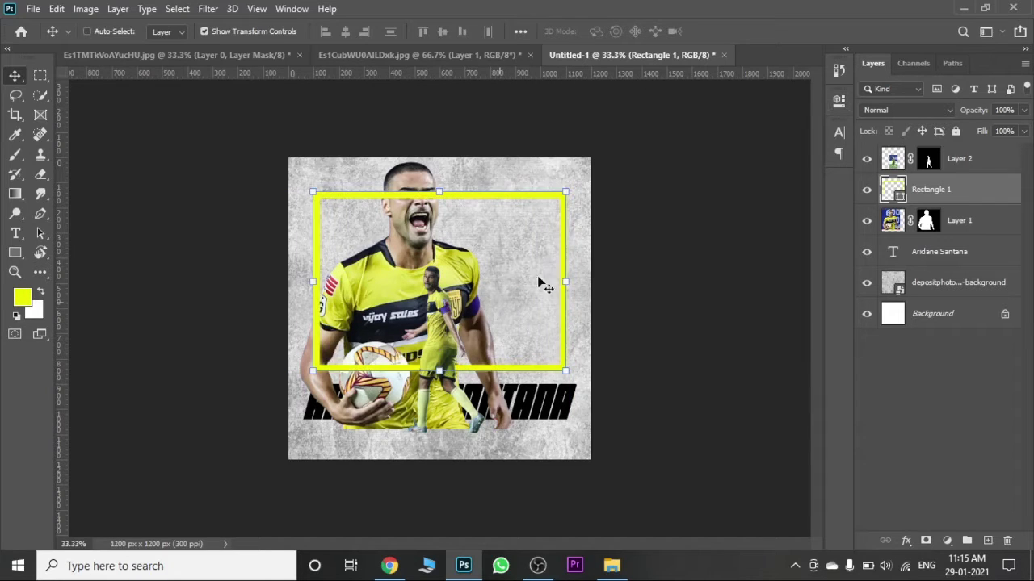
# - Nudge the frame up, hide the walking player, and duplicate the large player above the frame
pyautogui.keyDown('ctrl'); pyautogui.click(951, 318); pyautogui.keyUp('ctrl')
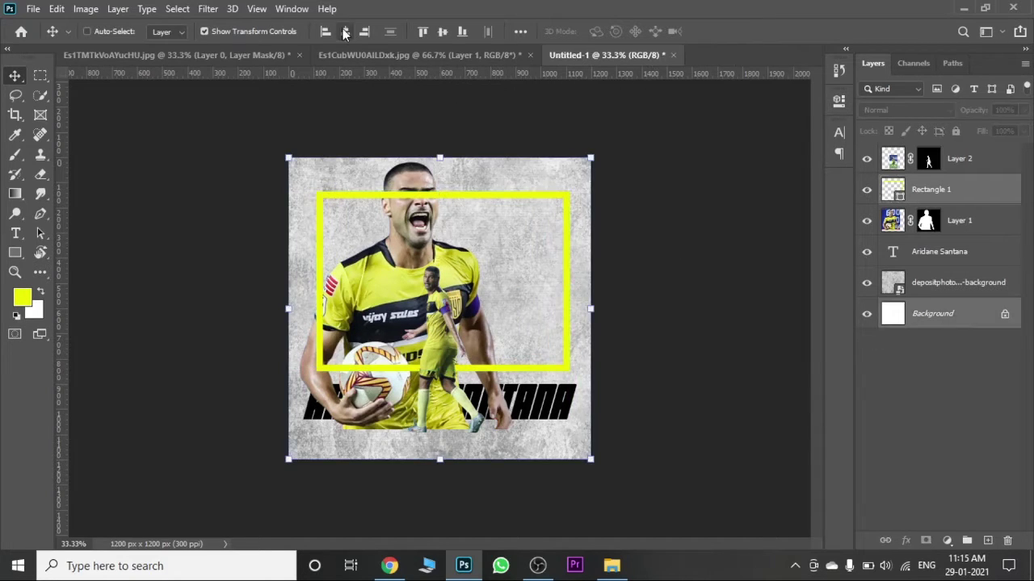
pyautogui.click(953, 189)
pyautogui.hotkey('shift', 'Up')
pyautogui.hotkey('shift', 'Up')
pyautogui.hotkey('shift', 'Up')
pyautogui.click(866, 158)
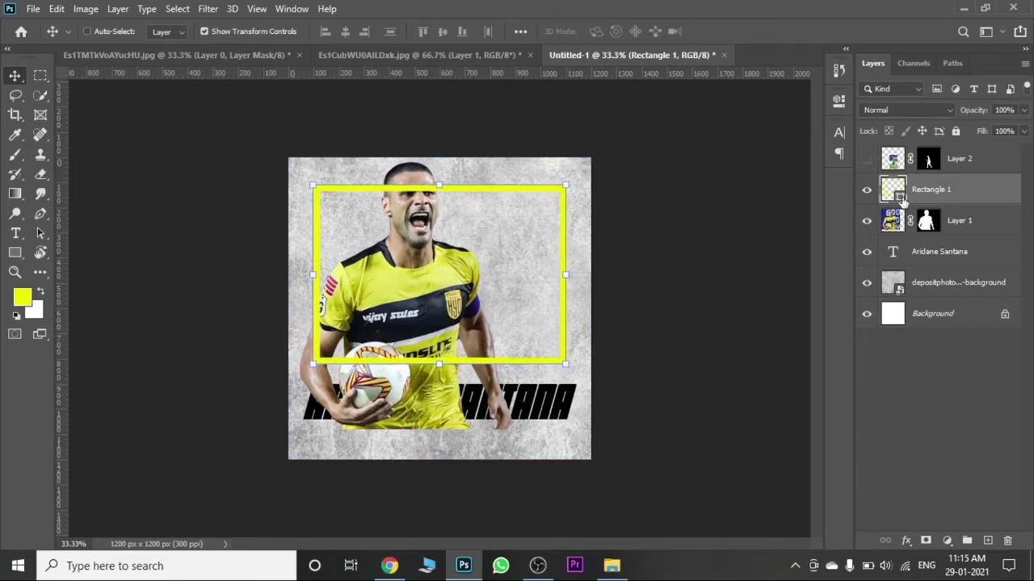
pyautogui.click(965, 221)
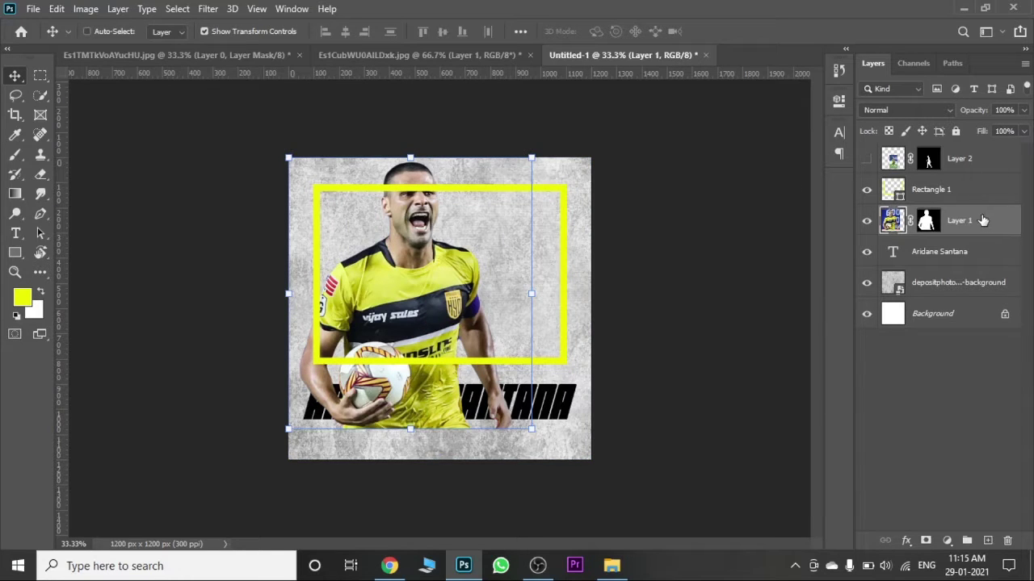
pyautogui.hotkey('ctrl', 'j')
pyautogui.hotkey('ctrl', ']')
pyautogui.keyDown('ctrl'); pyautogui.click(981, 251); pyautogui.keyUp('ctrl')
pyautogui.moveTo(432, 358); pyautogui.dragTo(463, 367)
# - Paint black on the original player's mask to hide the ball and arms over the name
pyautogui.hotkey('ctrl', '\\')
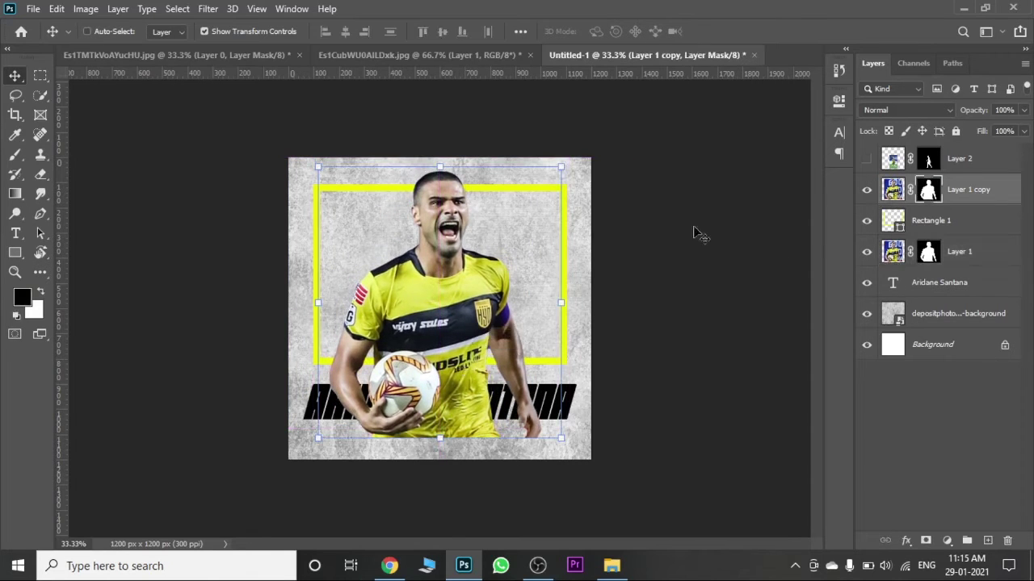
pyautogui.click(13, 158)
pyautogui.click(109, 33)
pyautogui.press('Escape')
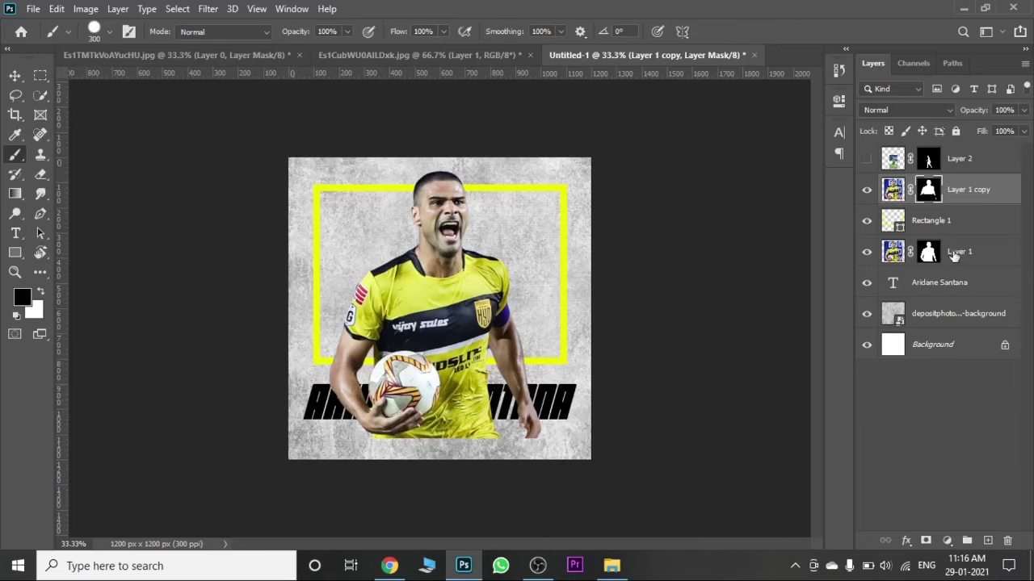
pyautogui.click(953, 254)
pyautogui.click(929, 252)
pyautogui.moveTo(549, 371)
pyautogui.mouseDown()
pyautogui.moveTo(452, 403)
pyautogui.moveTo(335, 403)
pyautogui.mouseUp()
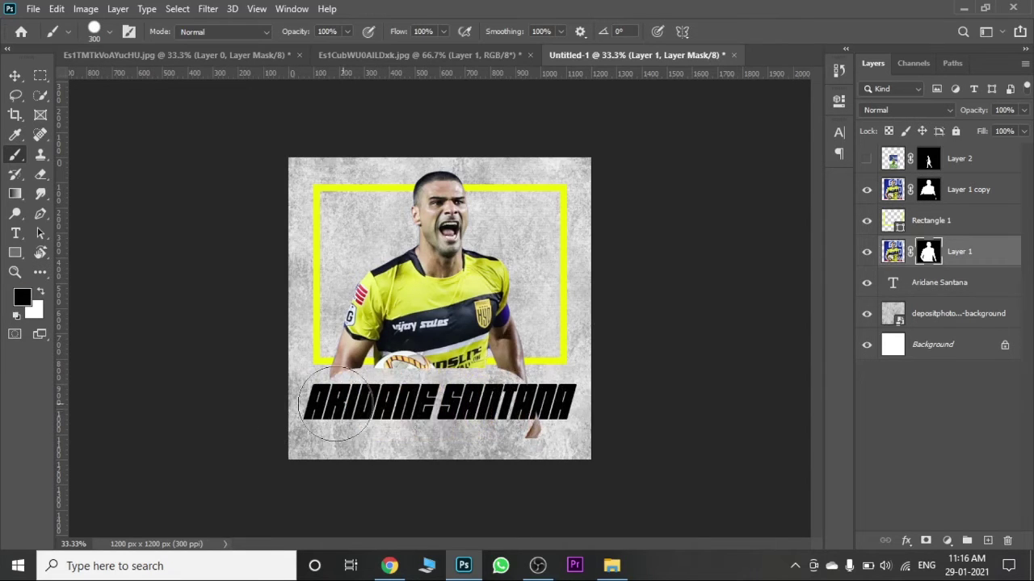
pyautogui.click(969, 195)
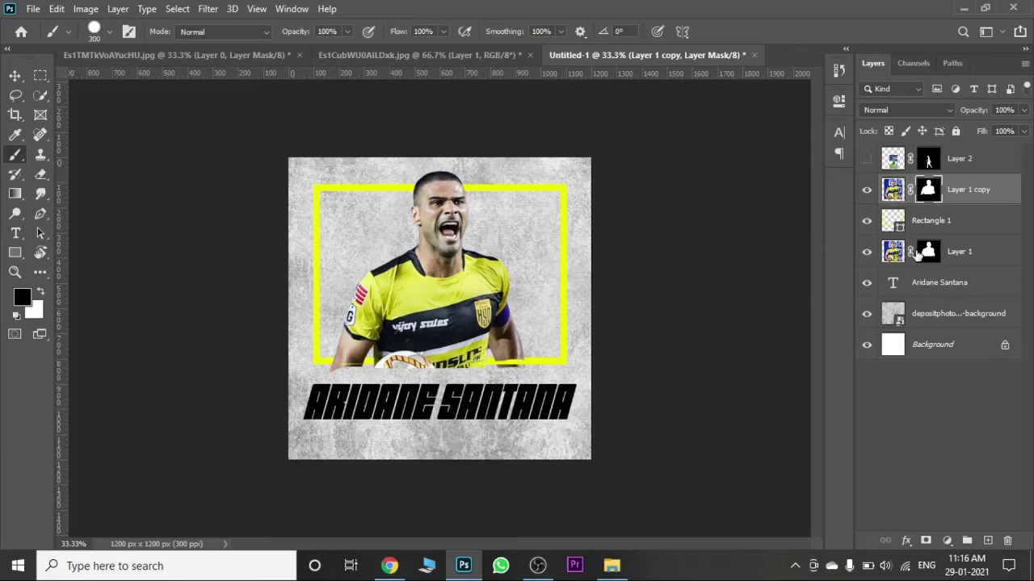
pyautogui.click(920, 253)
pyautogui.hotkey('ctrl', '+')
pyautogui.scroll(-3, 821, 310)
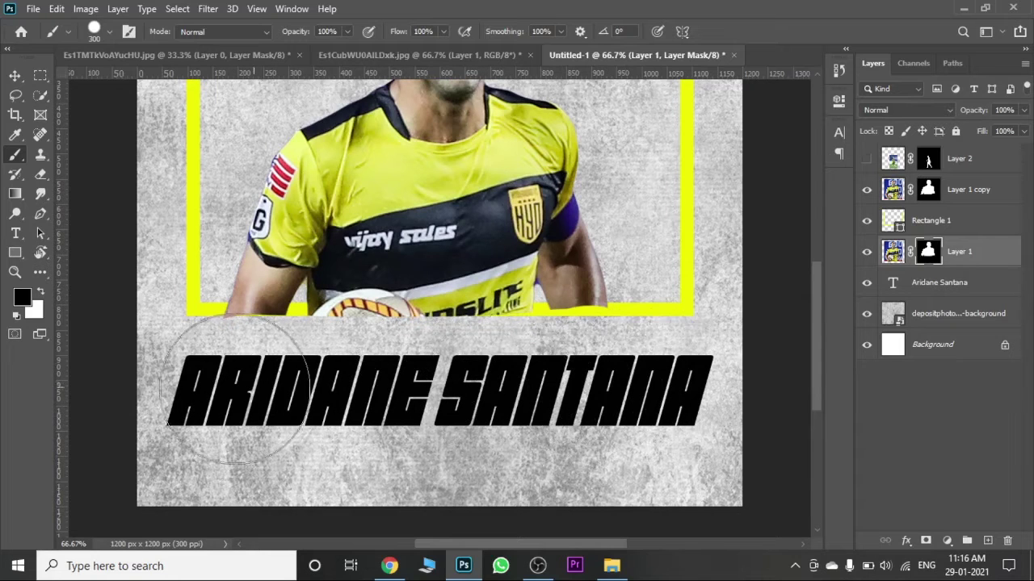
# - Group both player layers and the yellow frame into Group 1
pyautogui.hotkey('alt', ']')
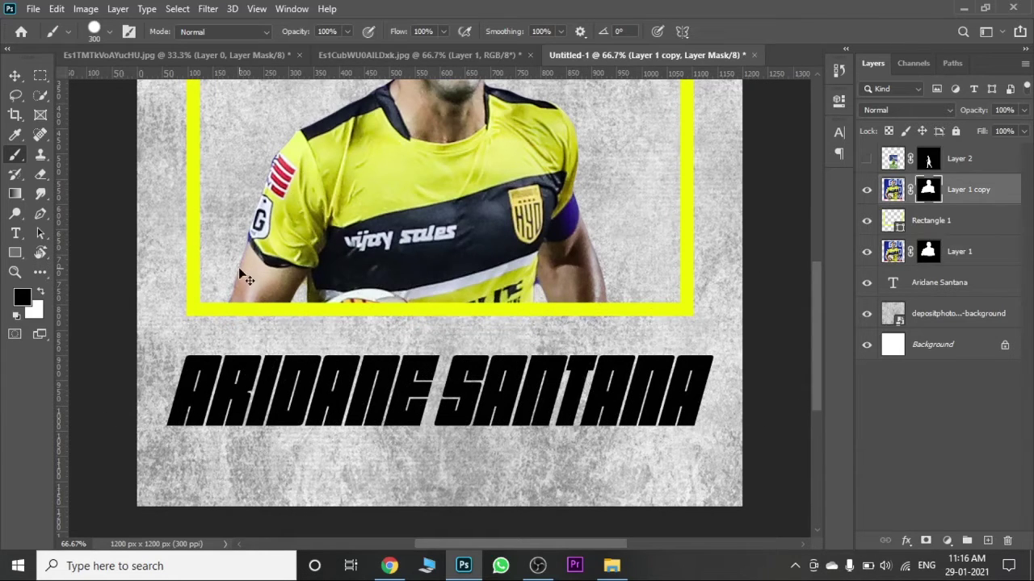
pyautogui.hotkey('ctrl', '-')
pyautogui.hotkey('ctrl', '-')
pyautogui.hotkey('ctrl', '-')
pyautogui.press('v')
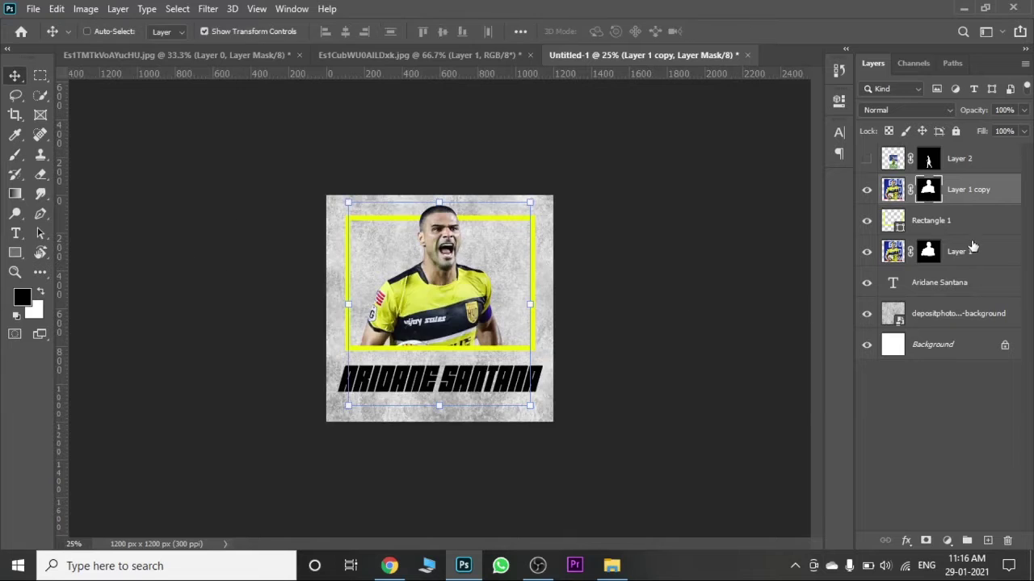
pyautogui.click(973, 246)
pyautogui.keyDown('shift'); pyautogui.click(969, 196); pyautogui.keyUp('shift')
pyautogui.click(967, 540)
# - Clip a copy of the grunge texture to the name text at 39% opacity
pyautogui.click(936, 207)
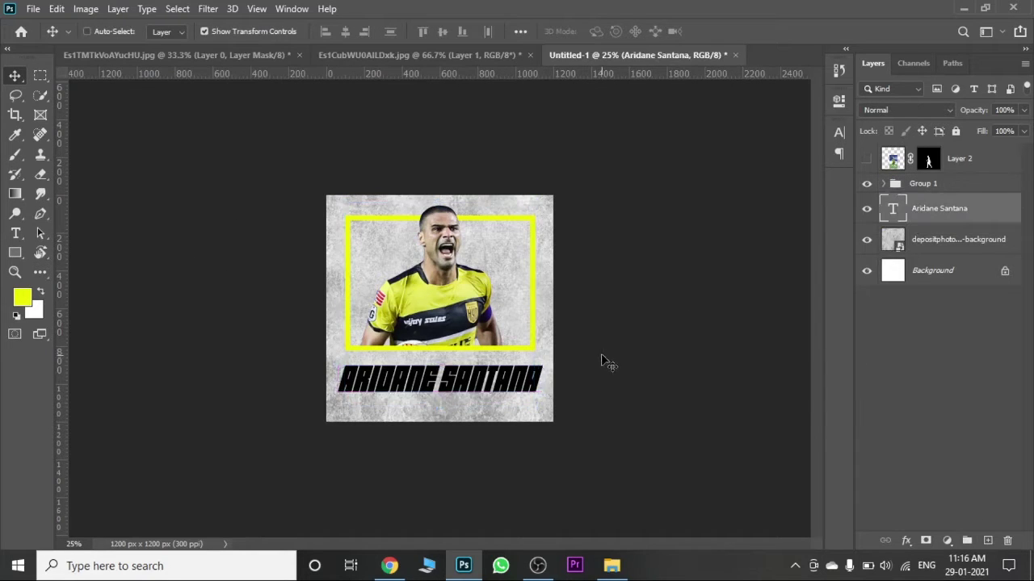
pyautogui.hotkey('shift', 'Up')
pyautogui.hotkey('shift', 'Up')
pyautogui.hotkey('shift', 'Up')
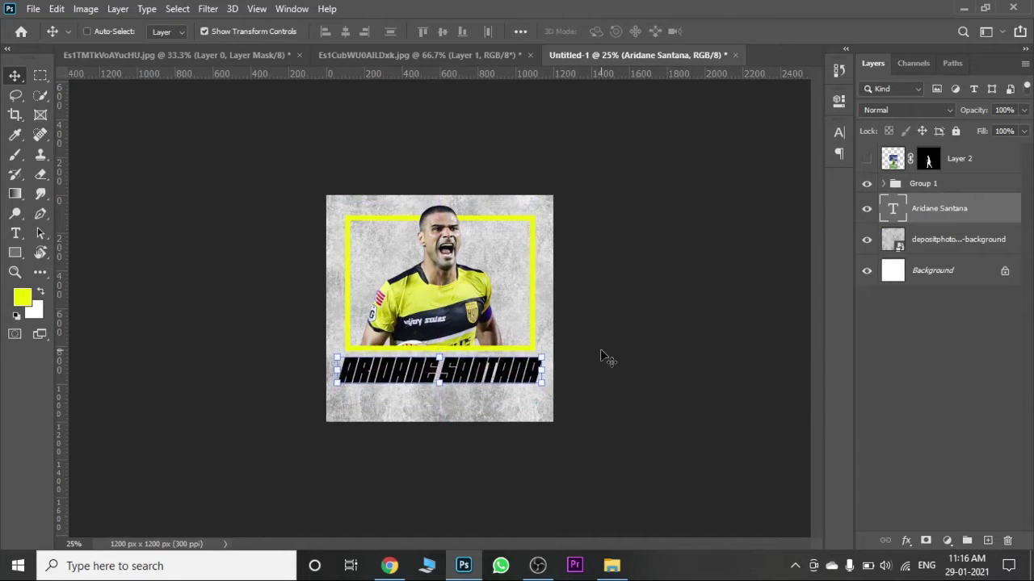
pyautogui.hotkey('ctrl', '+')
pyautogui.moveTo(918, 240); pyautogui.dragTo(947, 226)
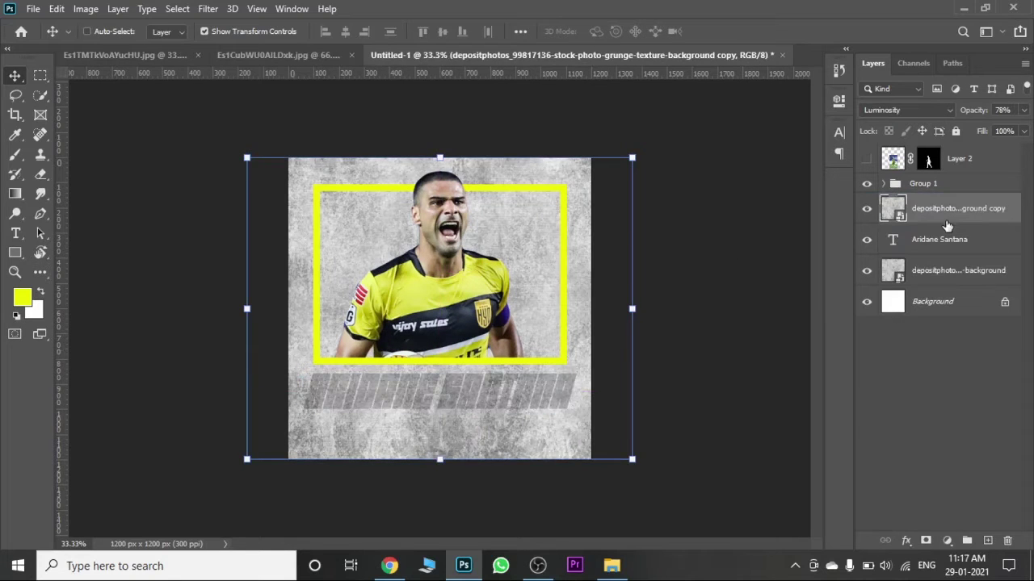
pyautogui.keyDown('alt'); pyautogui.click(956, 229); pyautogui.keyUp('alt')
pyautogui.moveTo(1024, 128); pyautogui.dragTo(981, 134)
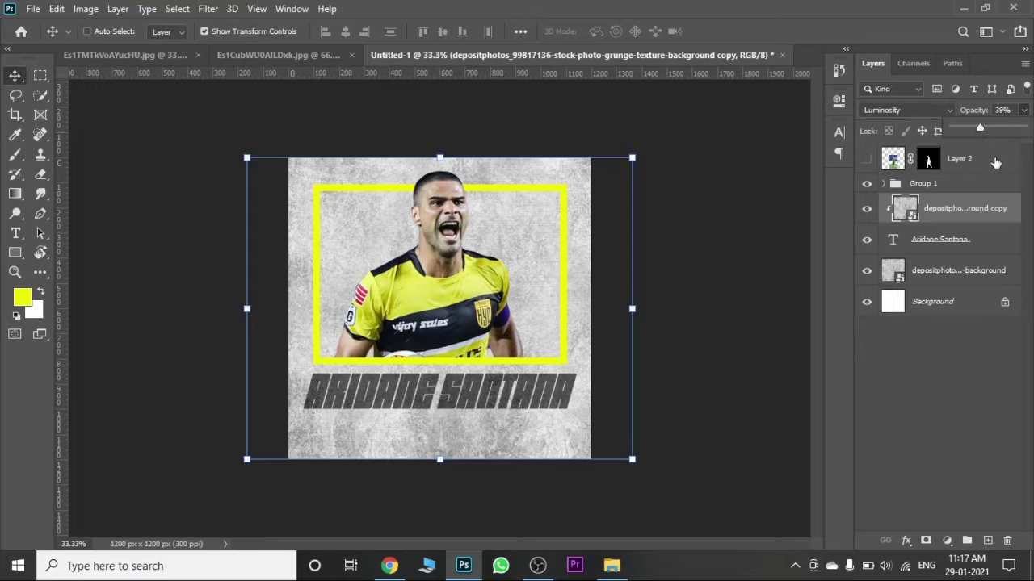
# - Shift the framed player group slightly, then show and enlarge the walking player cutout
pyautogui.click(953, 183)
pyautogui.moveTo(510, 311); pyautogui.dragTo(509, 310)
pyautogui.keyDown('ctrl'); pyautogui.click(960, 302); pyautogui.keyUp('ctrl')
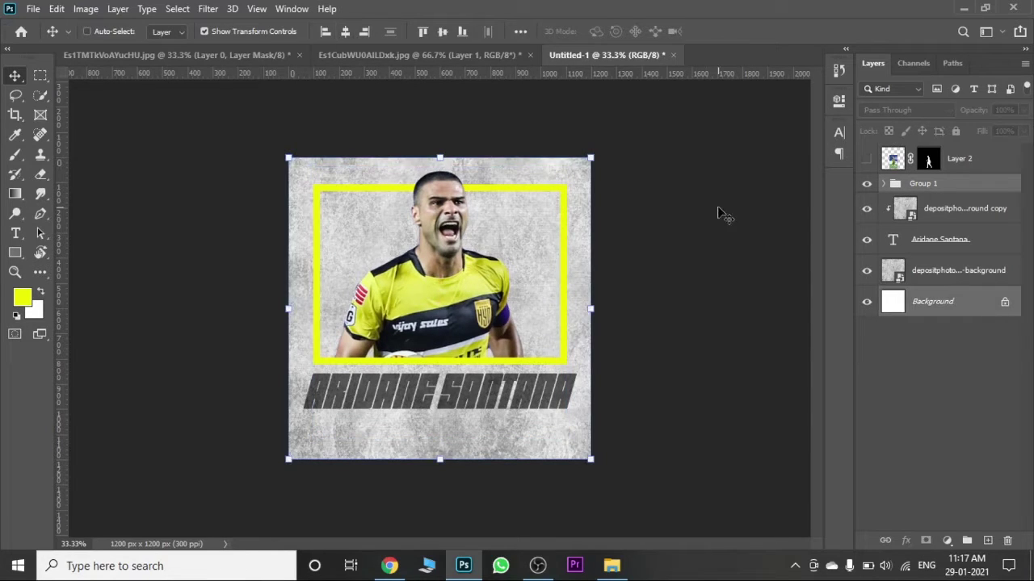
pyautogui.click(951, 186)
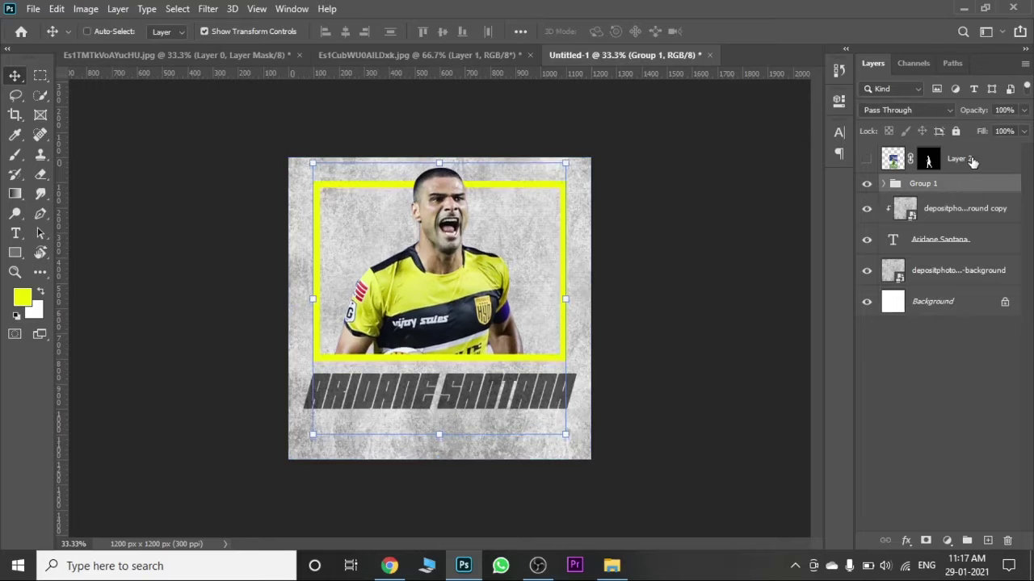
pyautogui.click(972, 161)
pyautogui.hotkey('ctrl', 't')
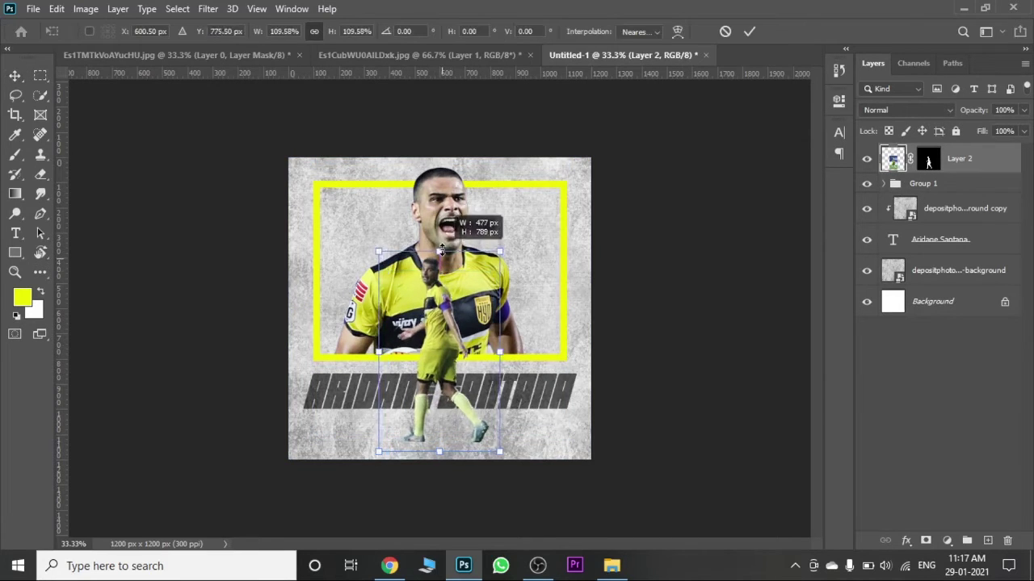
pyautogui.moveTo(436, 242); pyautogui.dragTo(441, 302)
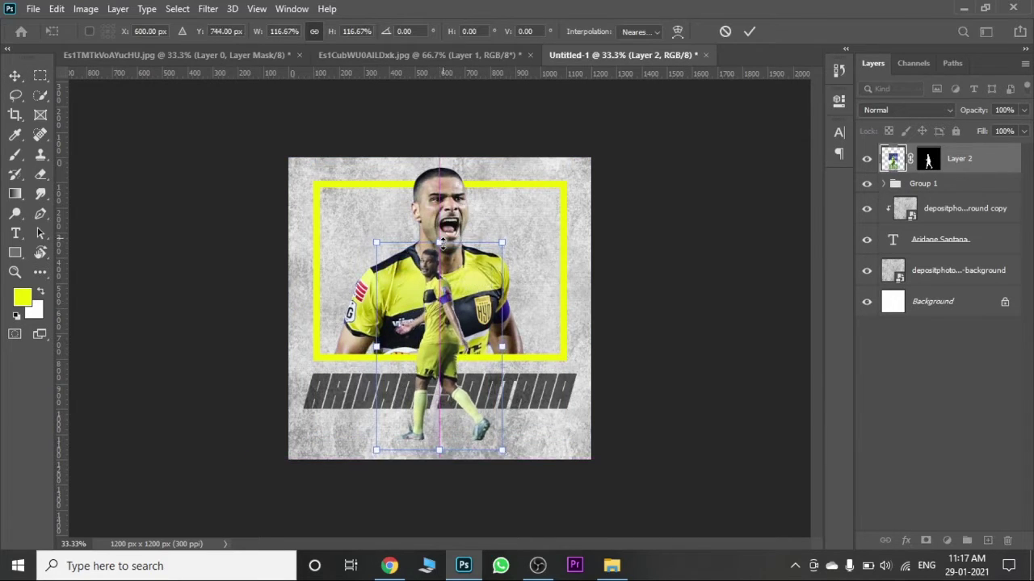
pyautogui.moveTo(376, 239); pyautogui.dragTo(376, 236)
pyautogui.click(751, 32)
# - Add a white (ffffff) drop shadow to the name text
pyautogui.click(1001, 242)
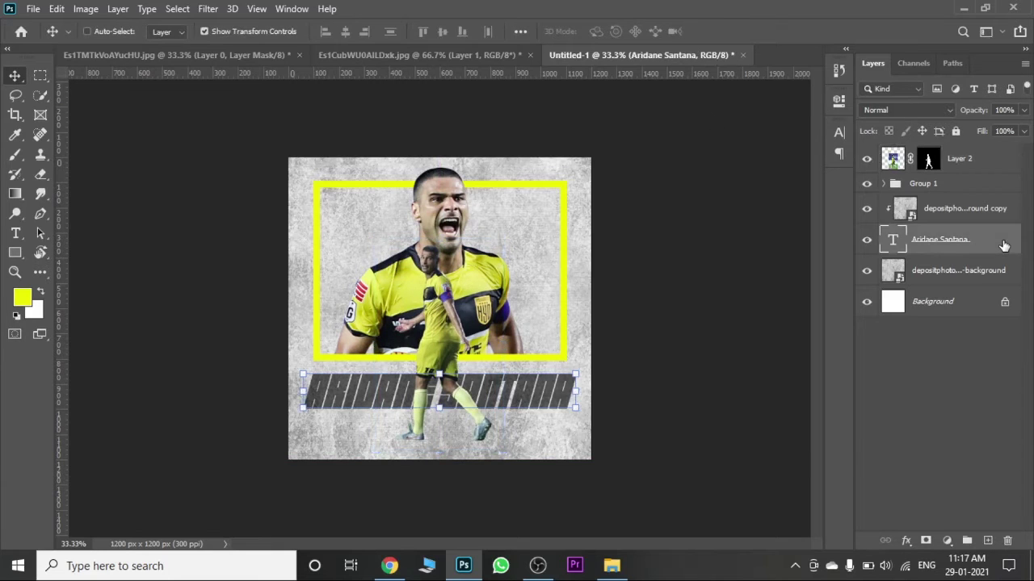
pyautogui.doubleClick(1001, 242)
pyautogui.click(527, 393)
pyautogui.click(800, 146)
pyautogui.write('ffffff')
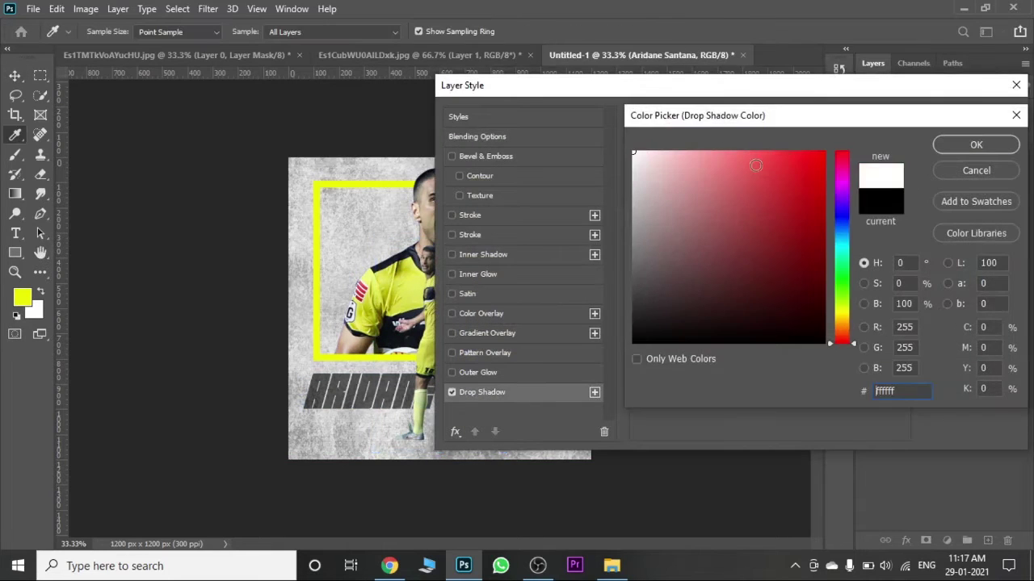
pyautogui.press('Return')
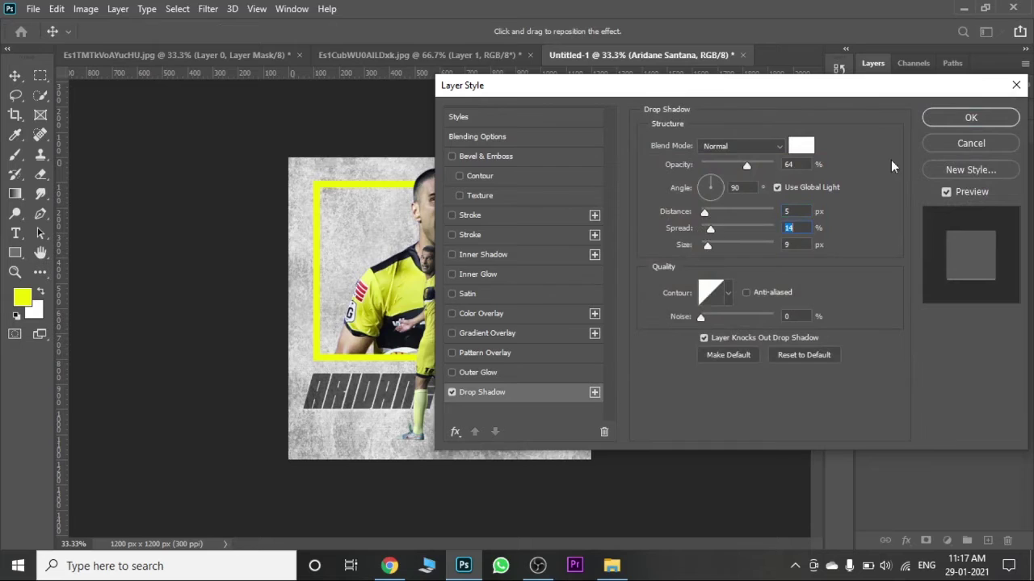
pyautogui.click(970, 117)
pyautogui.click(976, 335)
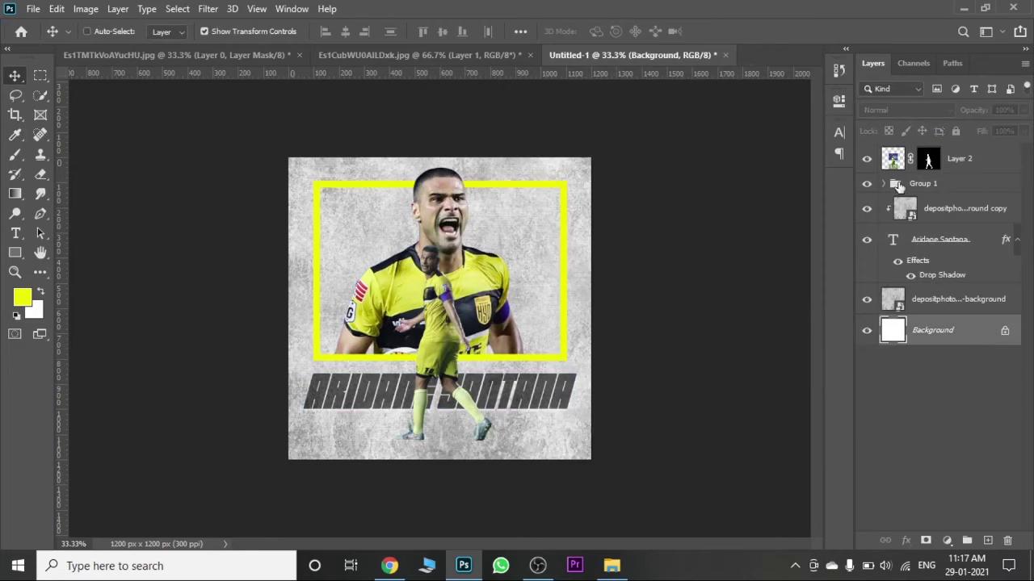
# - Fade the framed player group Group 1 to about 43% opacity
pyautogui.click(936, 243)
pyautogui.click(969, 270)
pyautogui.click(960, 158)
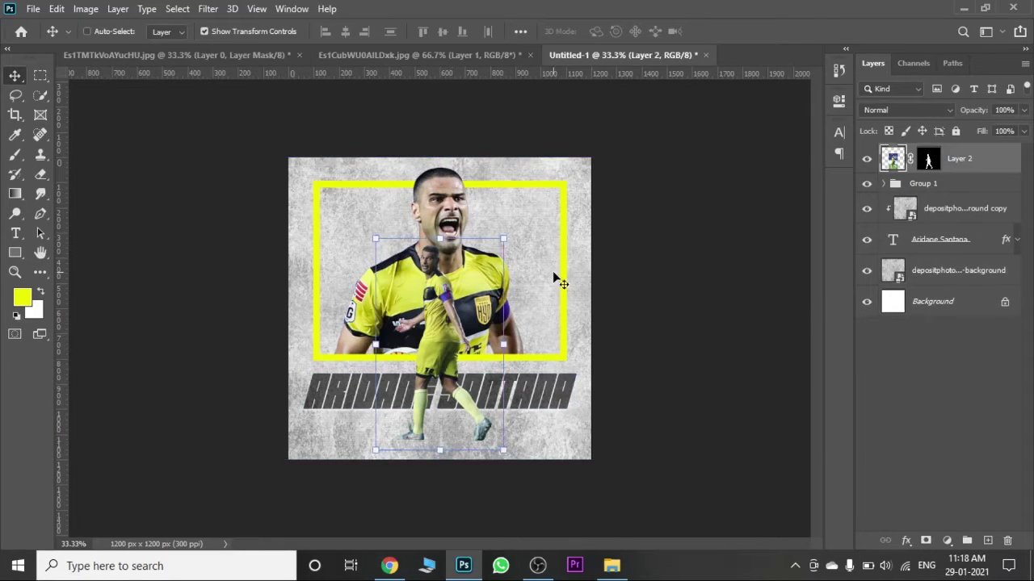
pyautogui.click(923, 183)
pyautogui.click(1023, 110)
pyautogui.moveTo(1024, 129); pyautogui.dragTo(985, 131)
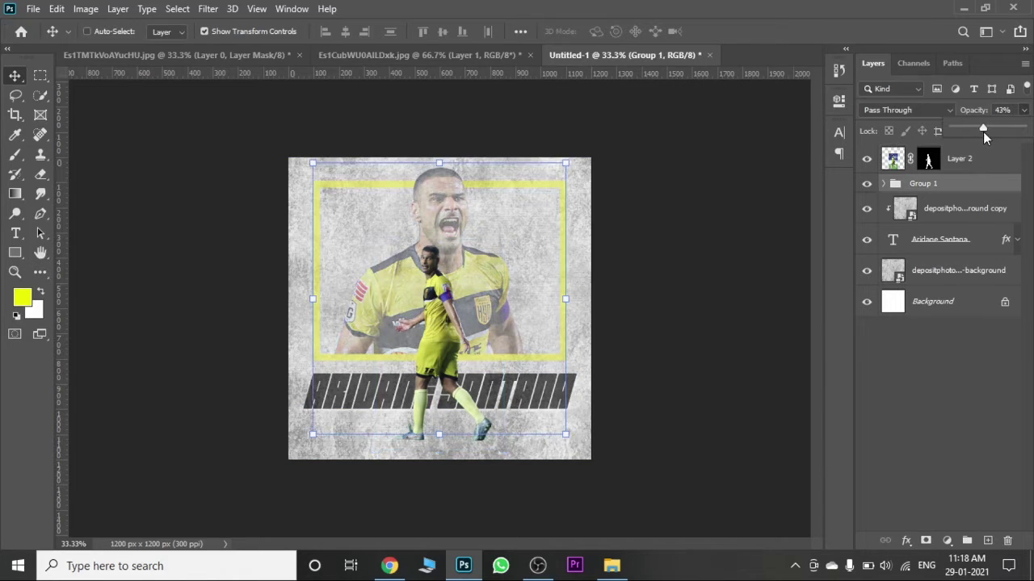
# - Enlarge the walking player cutout slightly by its top handle
pyautogui.click(966, 168)
pyautogui.moveTo(440, 225); pyautogui.dragTo(440, 228)
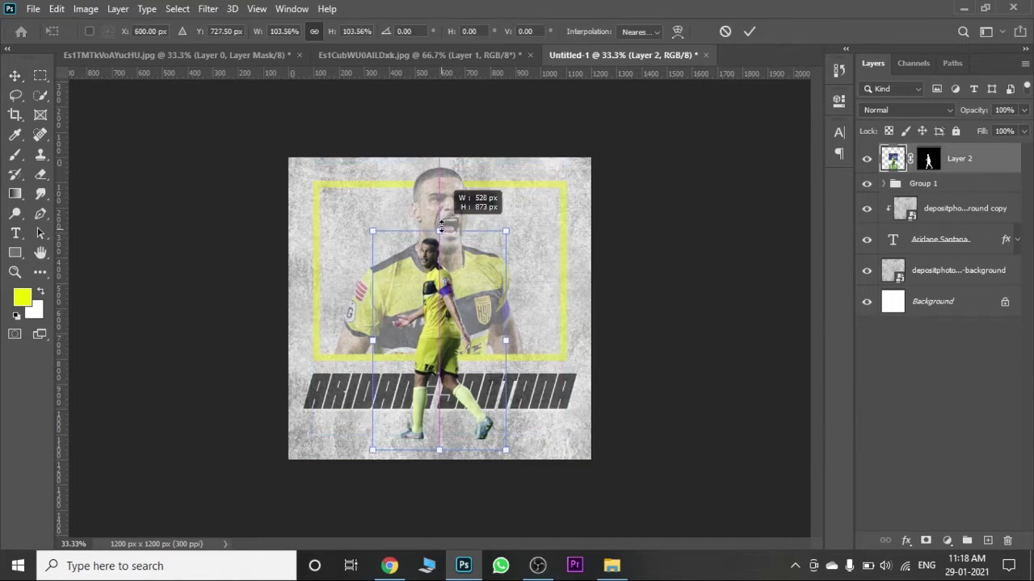
pyautogui.press('Return')
# - On a new layer, paint a soft black (000000) brush dab for the shadow
pyautogui.press('b')
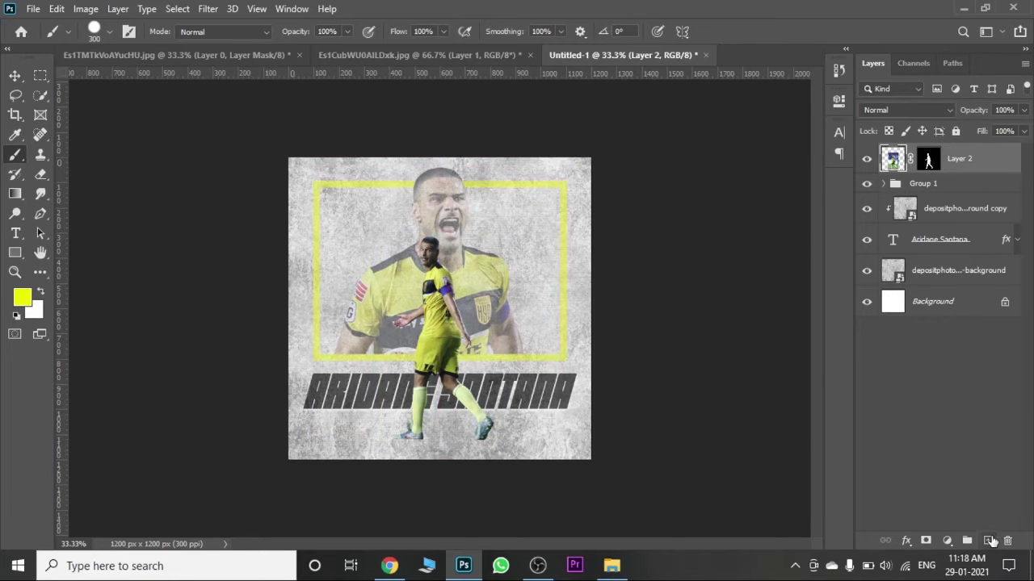
pyautogui.click(992, 541)
pyautogui.hotkey('ctrl', '+')
pyautogui.hotkey('ctrl', '+')
pyautogui.press('i')
pyautogui.click(22, 298)
pyautogui.write('000000')
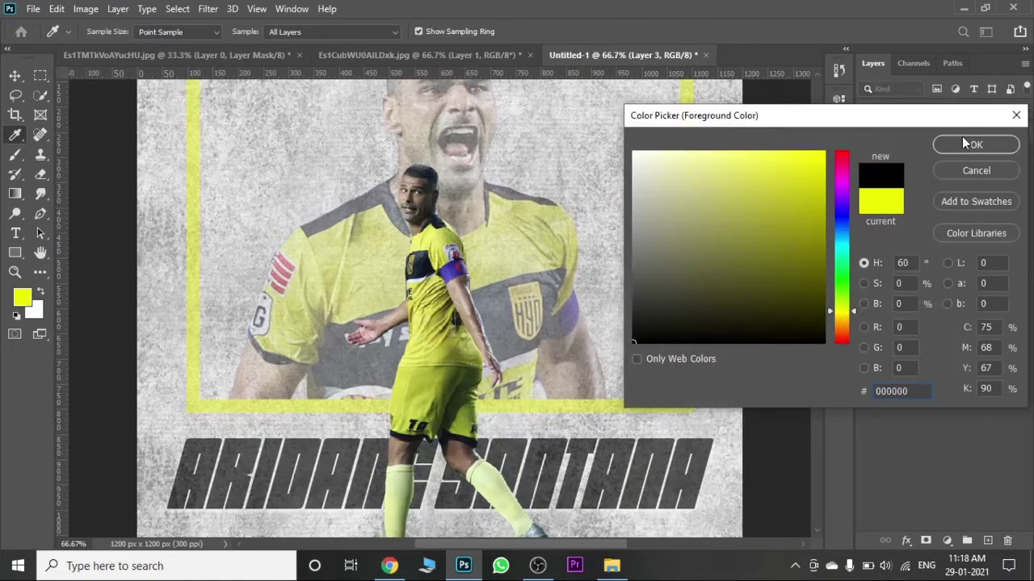
pyautogui.click(963, 139)
pyautogui.click(107, 32)
pyautogui.press('Escape')
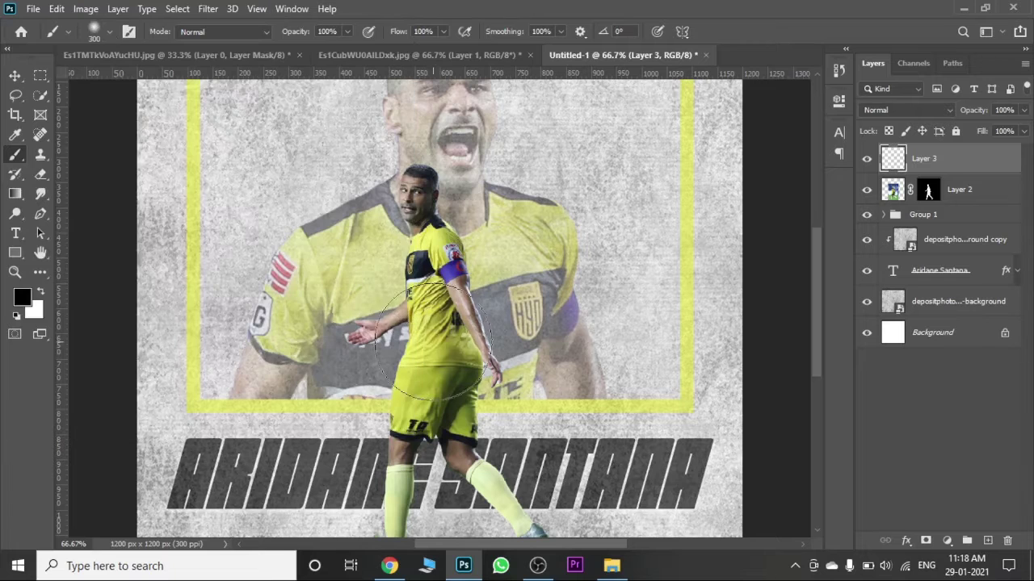
pyautogui.click(433, 319)
# - Squash the black dab flat and slide it under the walking player's rear boot
pyautogui.press('v')
pyautogui.moveTo(435, 194); pyautogui.dragTo(437, 379)
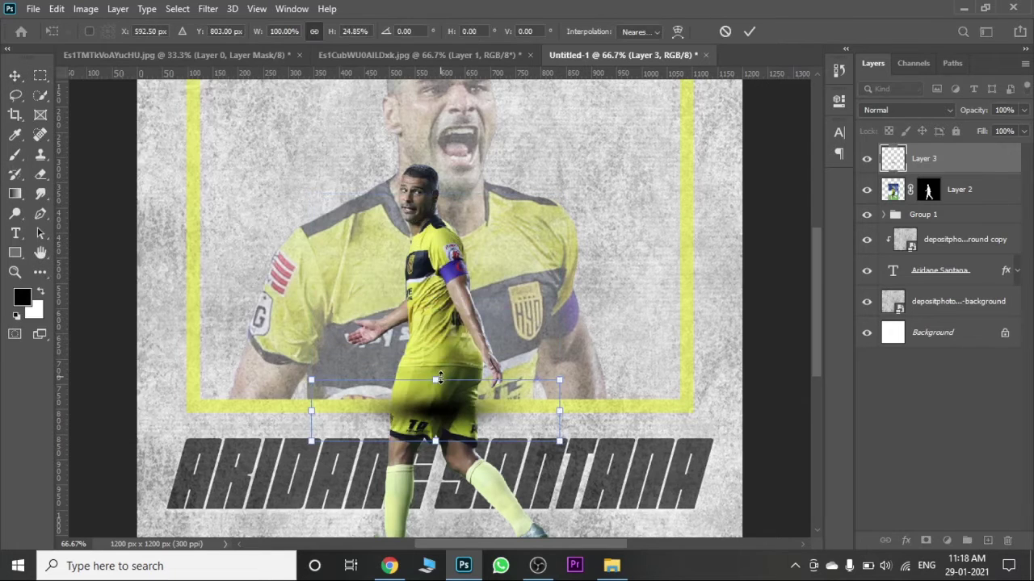
pyautogui.scroll(-5, 792, 100)
pyautogui.moveTo(590, 215)
pyautogui.mouseDown()
pyautogui.moveTo(613, 362)
pyautogui.moveTo(582, 517)
pyautogui.mouseUp()
pyautogui.press('Return')
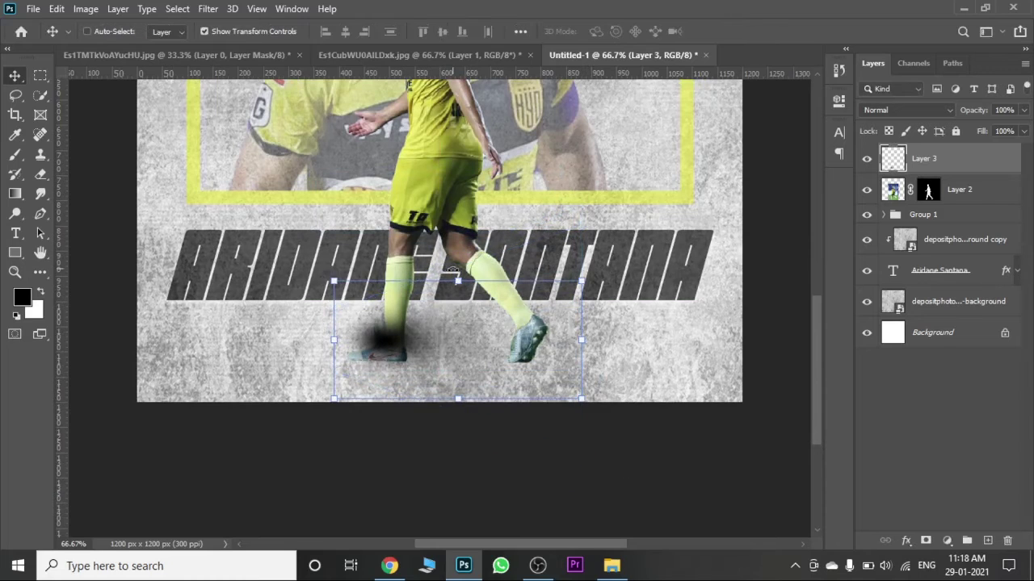
pyautogui.hotkey('ctrl', 't')
pyautogui.moveTo(457, 281)
pyautogui.mouseDown()
pyautogui.moveTo(458, 355)
pyautogui.moveTo(609, 369)
pyautogui.mouseUp()
pyautogui.moveTo(726, 366); pyautogui.dragTo(654, 366)
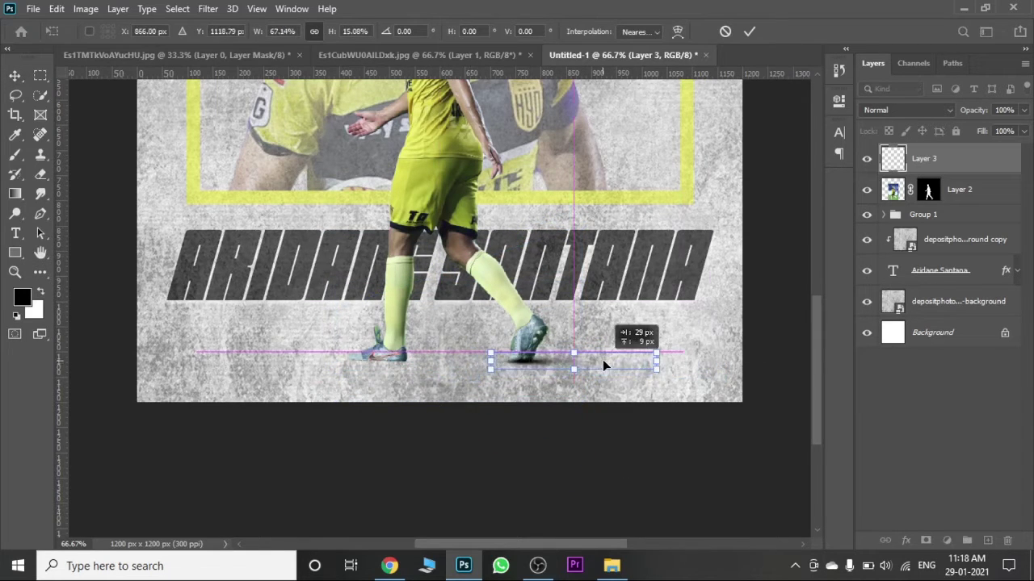
pyautogui.press('Return')
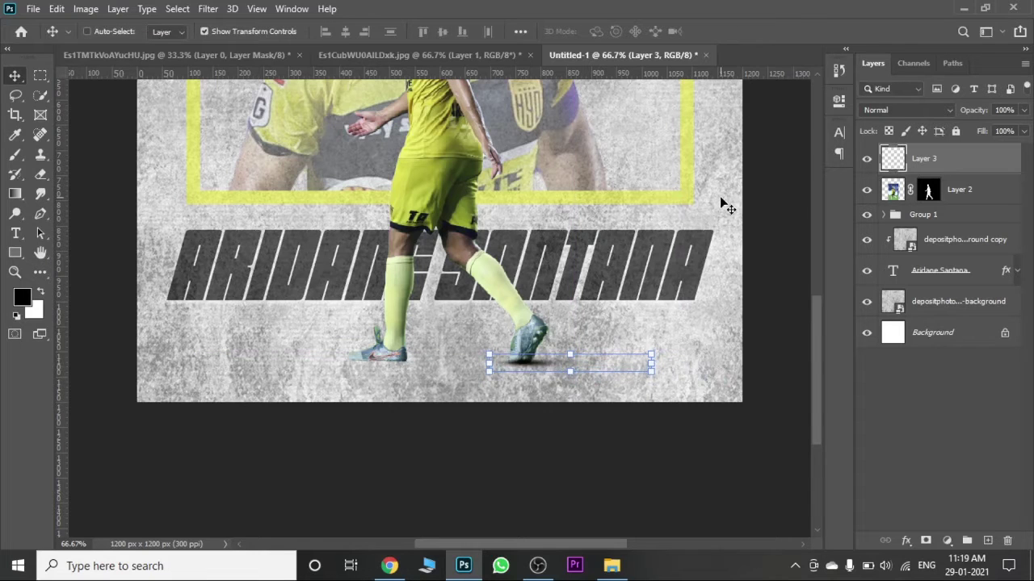
# - Narrow the boot shadow slightly to its final width
pyautogui.click(961, 332)
pyautogui.scroll(-5, 517, 307)
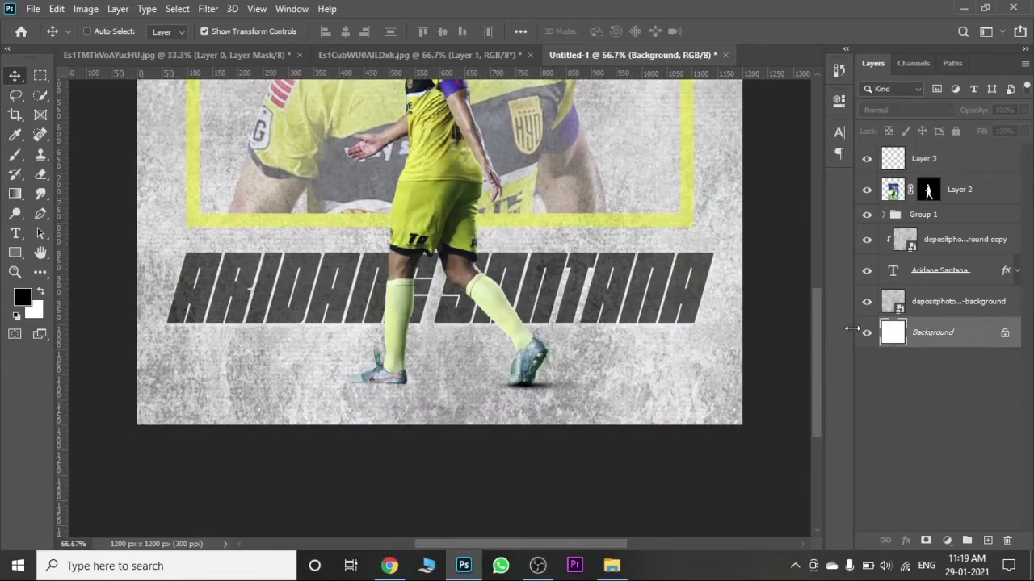
pyautogui.click(924, 158)
pyautogui.hotkey('ctrl', 't')
pyautogui.moveTo(654, 385); pyautogui.dragTo(636, 385)
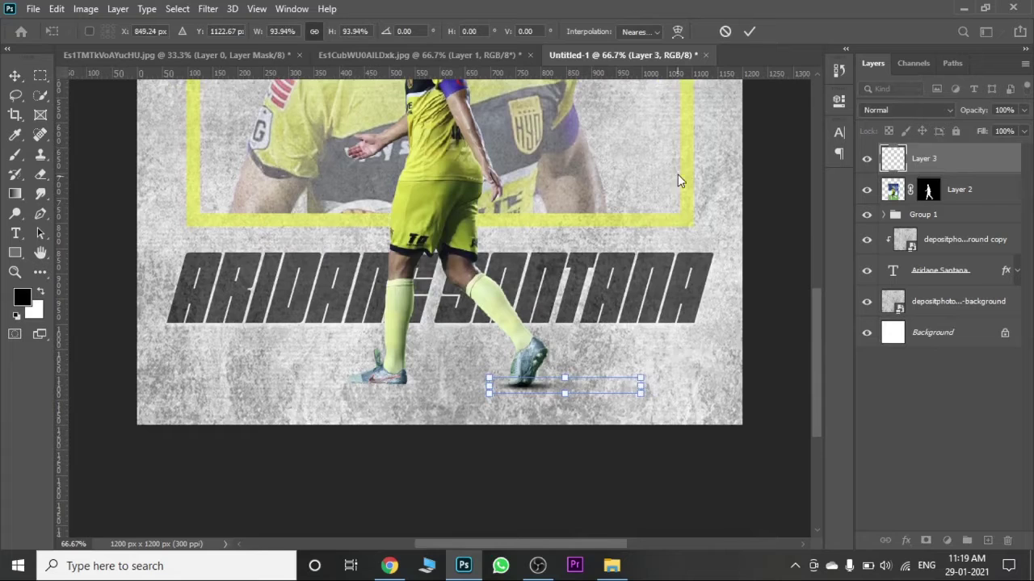
pyautogui.press('Return')
# - On a new layer, paint a soft black blob and squash it into a shadow under the left boot
pyautogui.click(987, 540)
pyautogui.press('b')
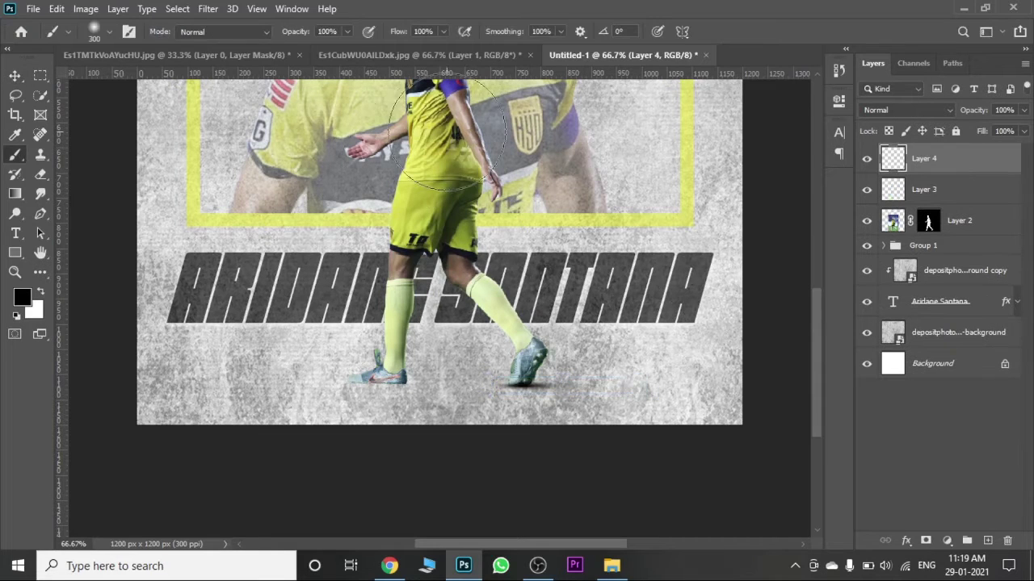
pyautogui.click(444, 161)
pyautogui.press('v')
pyautogui.moveTo(443, 295)
pyautogui.mouseDown()
pyautogui.moveTo(443, 176)
pyautogui.moveTo(354, 355)
pyautogui.mouseUp()
pyautogui.moveTo(474, 358)
pyautogui.mouseDown()
pyautogui.moveTo(314, 368)
pyautogui.moveTo(587, 379)
pyautogui.moveTo(432, 389)
pyautogui.mouseUp()
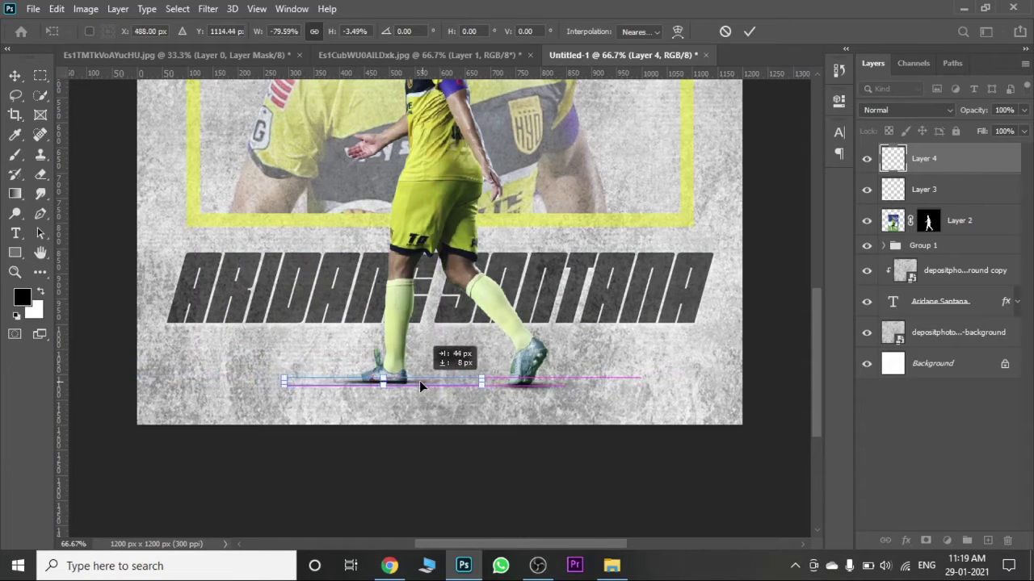
pyautogui.press('Return')
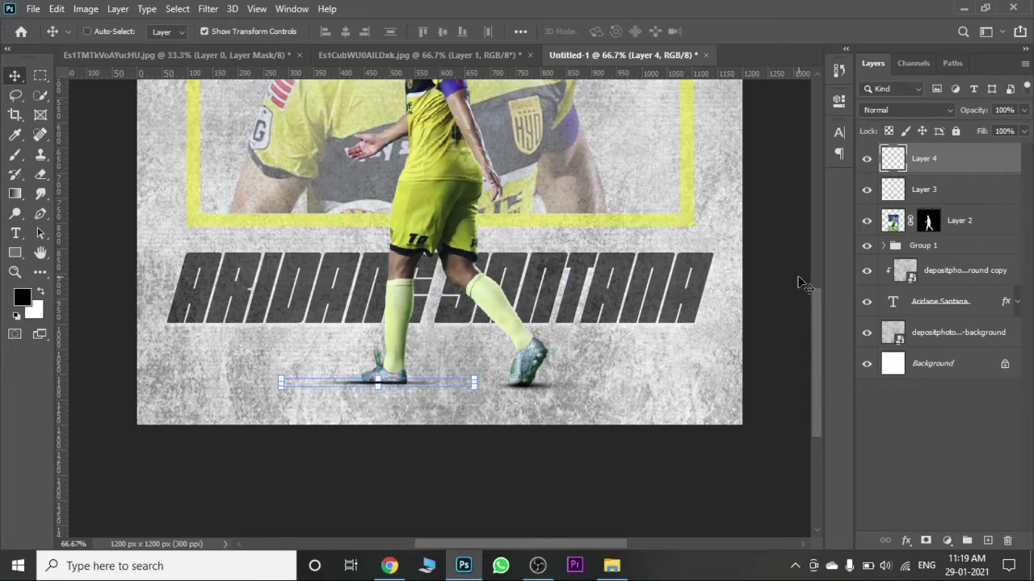
# - Narrow the second shoe's shadow streak further
pyautogui.click(961, 378)
pyautogui.hotkey('ctrl', '0')
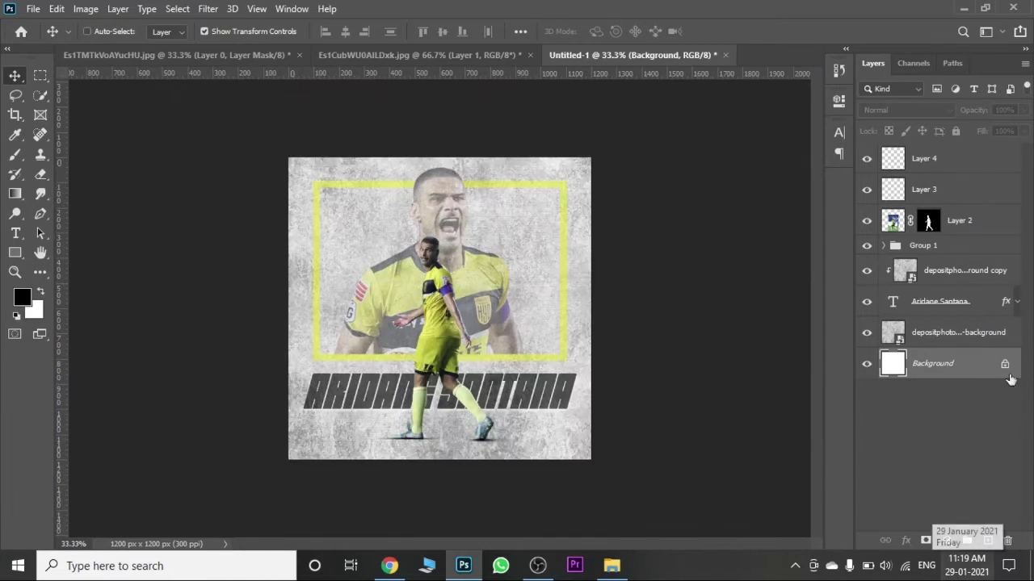
pyautogui.hotkey('alt', '.')
pyautogui.moveTo(457, 438); pyautogui.dragTo(439, 439)
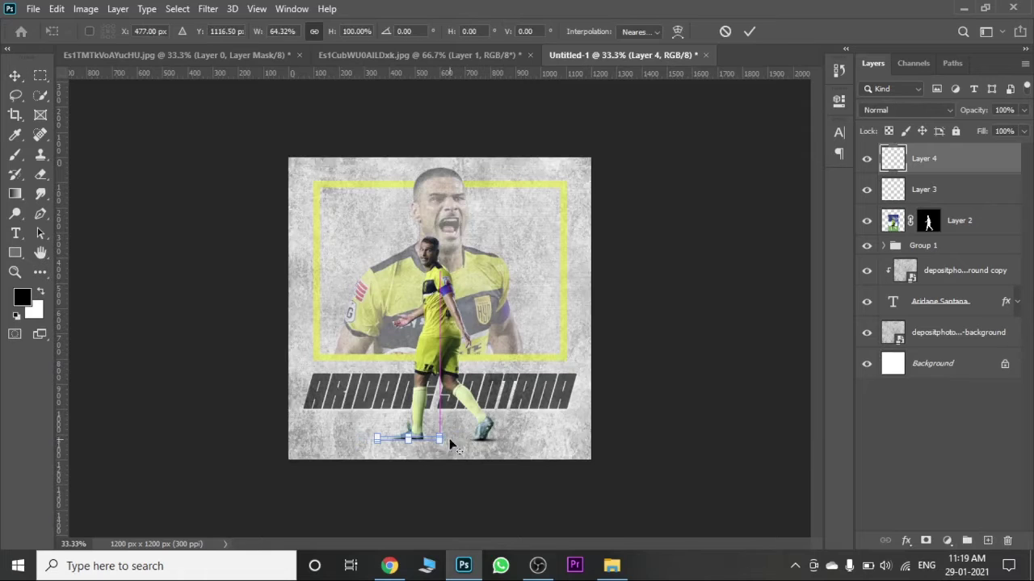
pyautogui.click(753, 32)
# - Check both shoe shadow layers up close, then fit the poster to the window
pyautogui.hotkey('ctrl', '+')
pyautogui.hotkey('ctrl', '+')
pyautogui.scroll(-5, 817, 346)
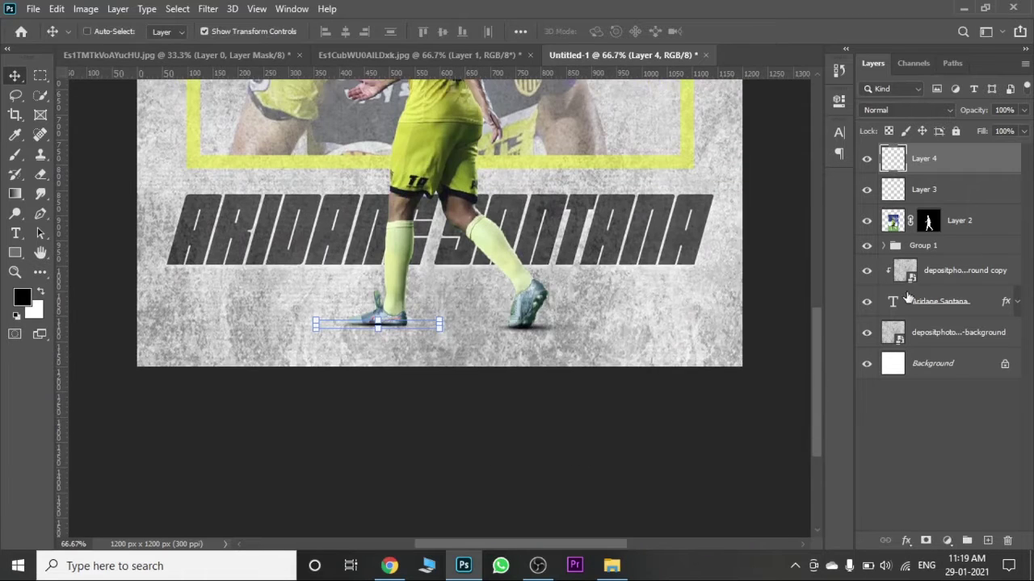
pyautogui.click(973, 192)
pyautogui.click(941, 168)
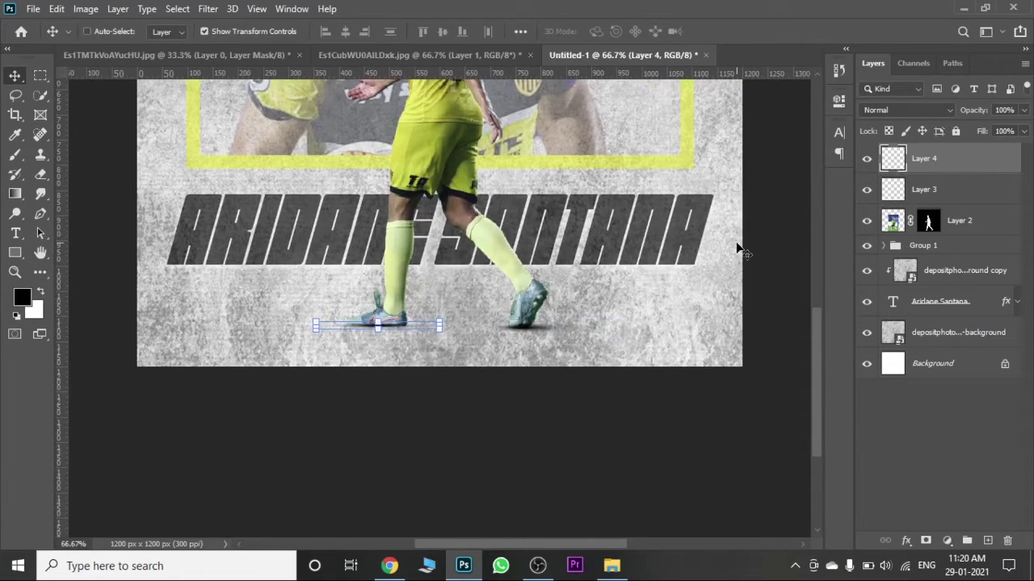
pyautogui.click(959, 375)
pyautogui.hotkey('ctrl', '0')
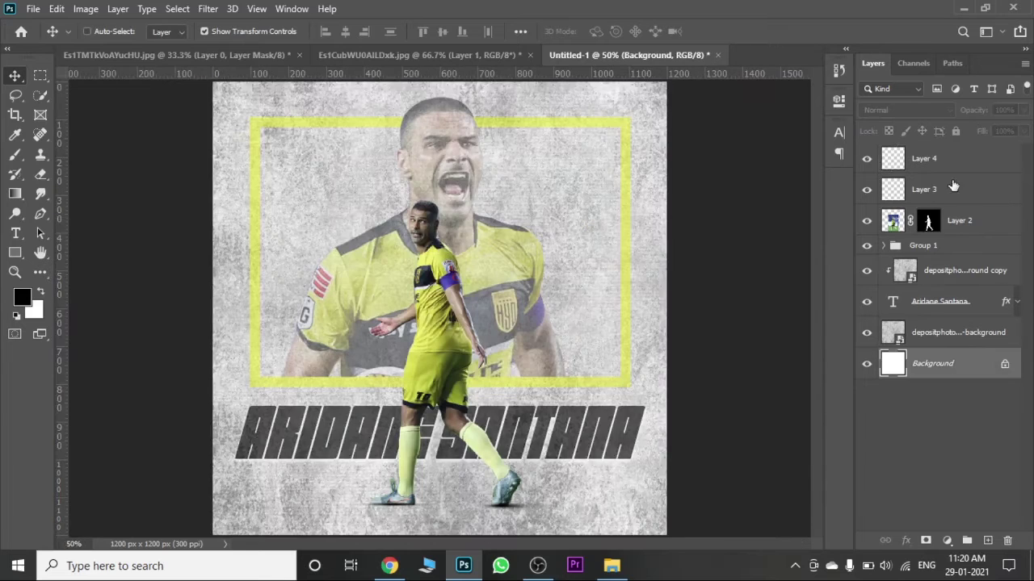
# - Raise the player cutout's brightness to 23 with Brightness/Contrast
pyautogui.click(959, 220)
pyautogui.click(86, 8)
pyautogui.click(277, 43)
pyautogui.moveTo(737, 138); pyautogui.dragTo(749, 139)
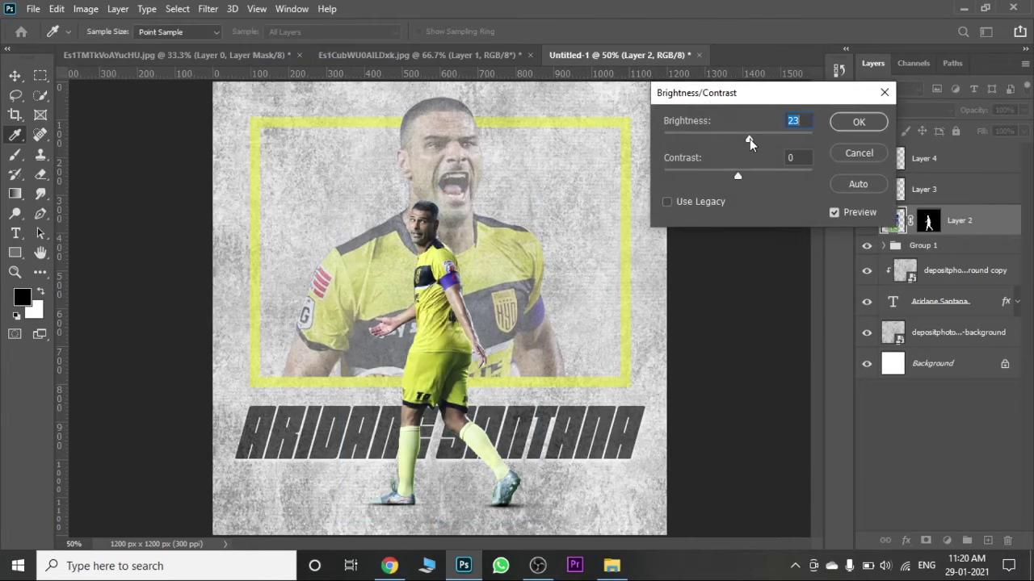
pyautogui.click(859, 121)
# - Fade Group 1 to about 33% opacity and make the name text slightly more transparent
pyautogui.press('v')
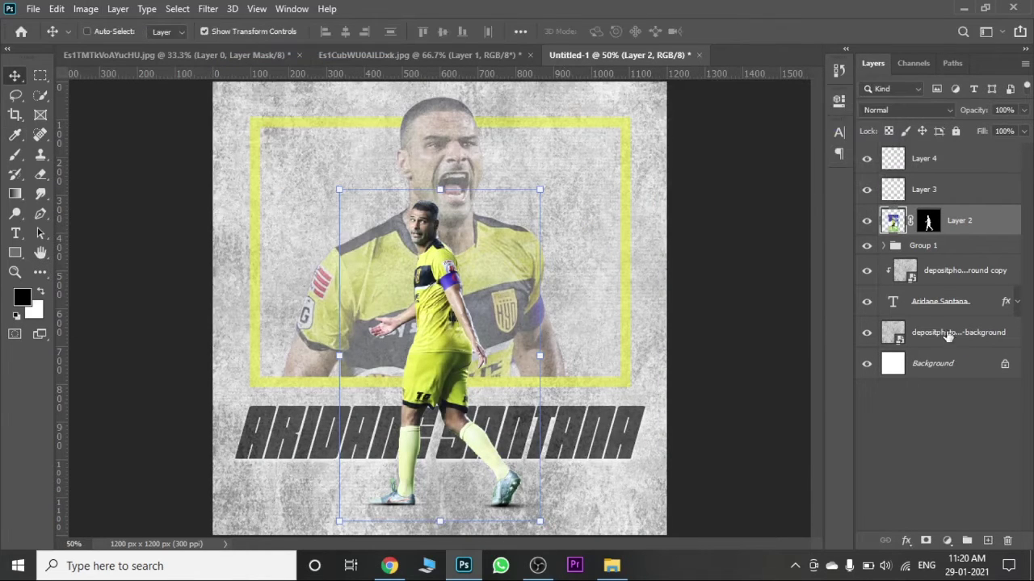
pyautogui.click(949, 364)
pyautogui.click(884, 246)
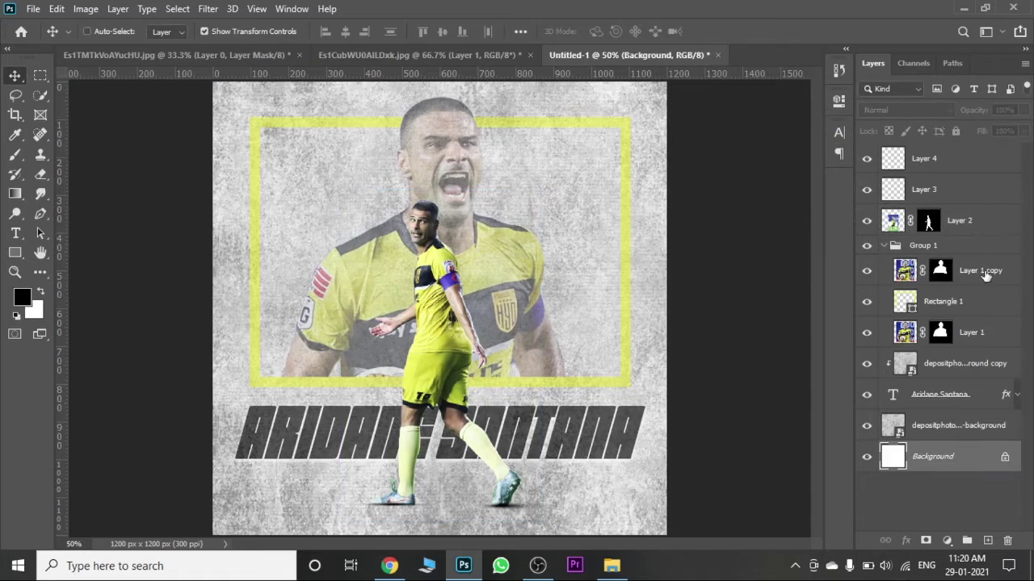
pyautogui.click(882, 245)
pyautogui.moveTo(1019, 129); pyautogui.dragTo(976, 132)
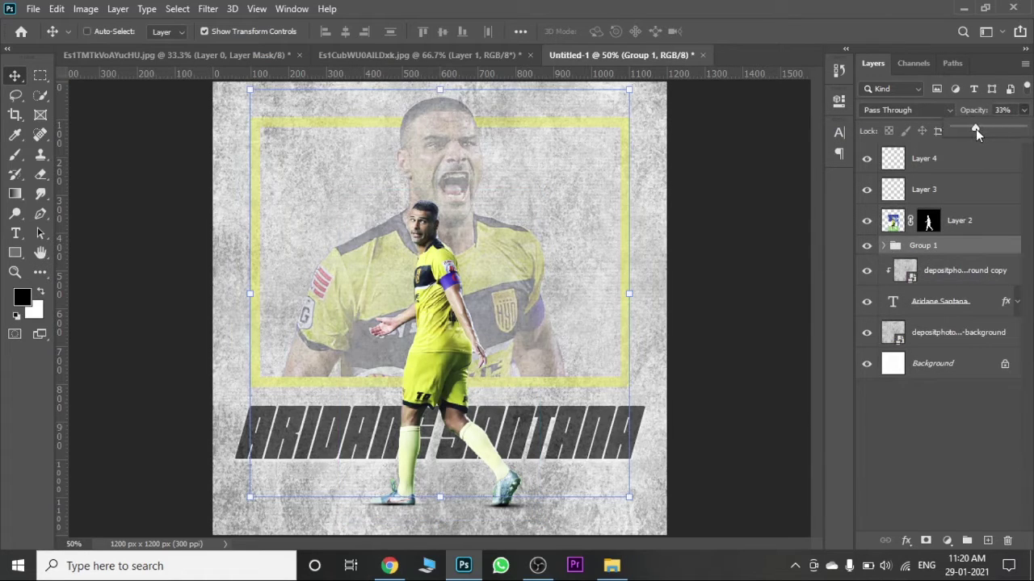
pyautogui.click(929, 303)
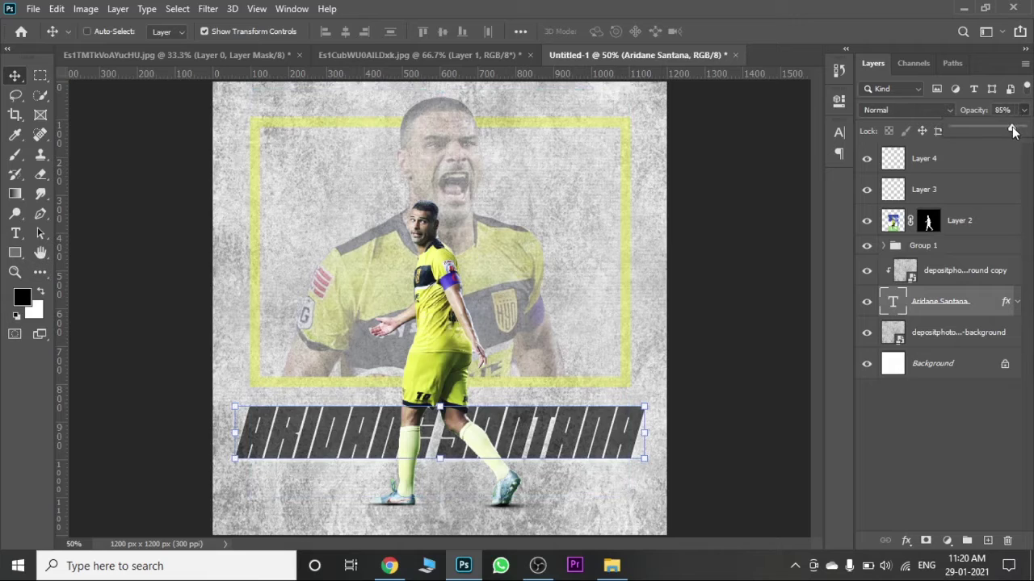
pyautogui.moveTo(1013, 131); pyautogui.dragTo(1008, 132)
pyautogui.click(958, 364)
pyautogui.hotkey('ctrl', '-')
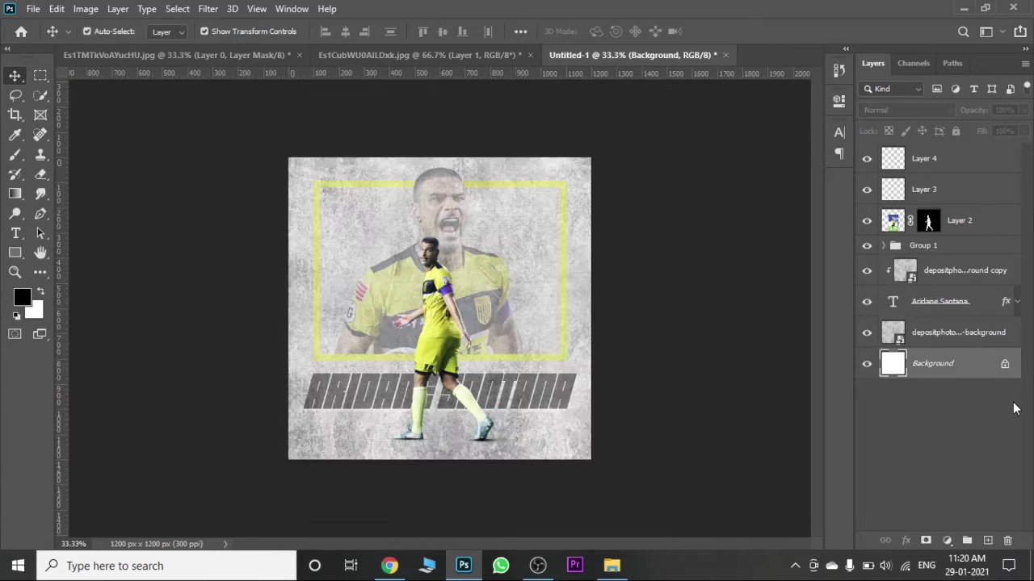
# - Drag the Chandel logo in from Explorer and move both logo layers to the top
pyautogui.click(611, 565)
pyautogui.moveTo(193, 219); pyautogui.dragTo(435, 352)
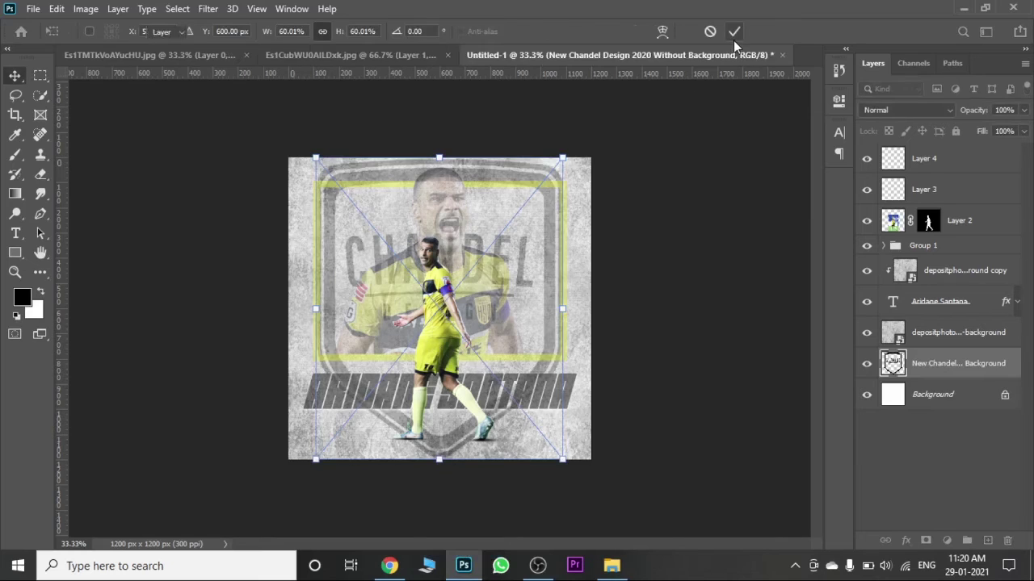
pyautogui.click(734, 31)
pyautogui.keyDown('shift'); pyautogui.click(952, 395); pyautogui.keyUp('shift')
pyautogui.moveTo(965, 368); pyautogui.dragTo(937, 162)
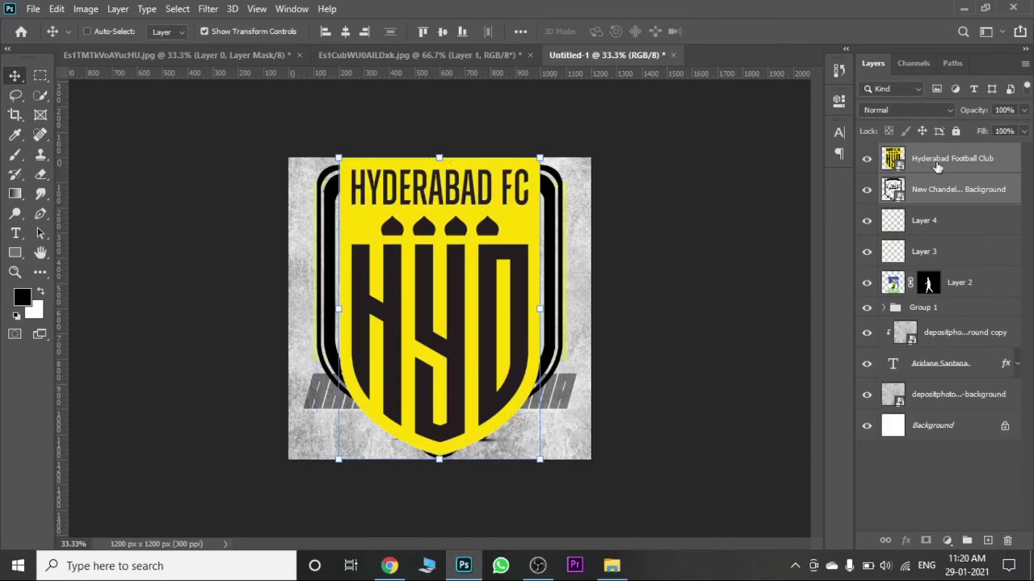
# - Shrink the Hyderabad FC crest, place it right of the player, and move it into Group 1
pyautogui.hotkey('ctrl', 't')
pyautogui.moveTo(540, 459); pyautogui.dragTo(371, 342)
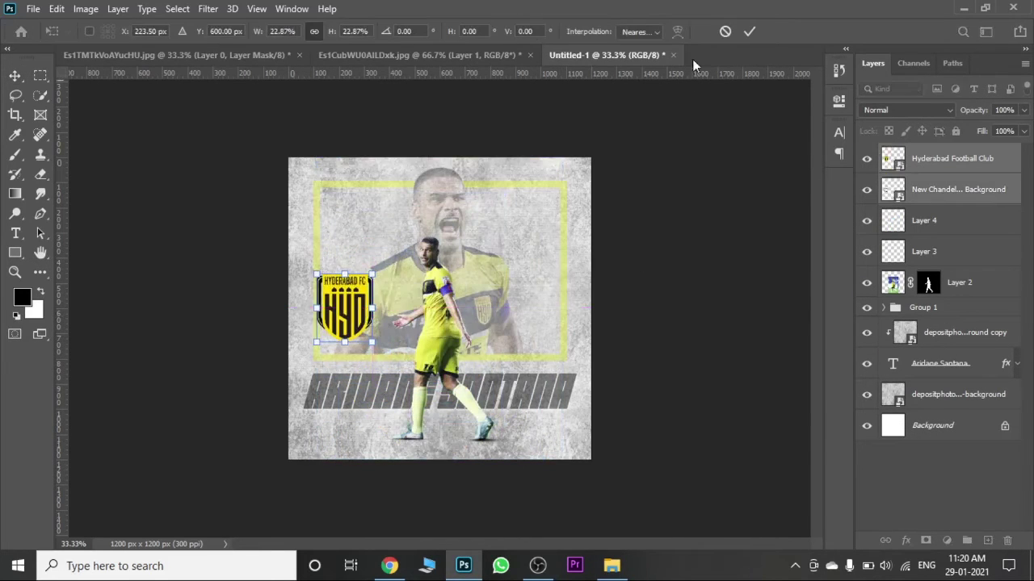
pyautogui.moveTo(346, 307)
pyautogui.mouseDown()
pyautogui.moveTo(498, 300)
pyautogui.moveTo(524, 307)
pyautogui.moveTo(517, 324)
pyautogui.mouseUp()
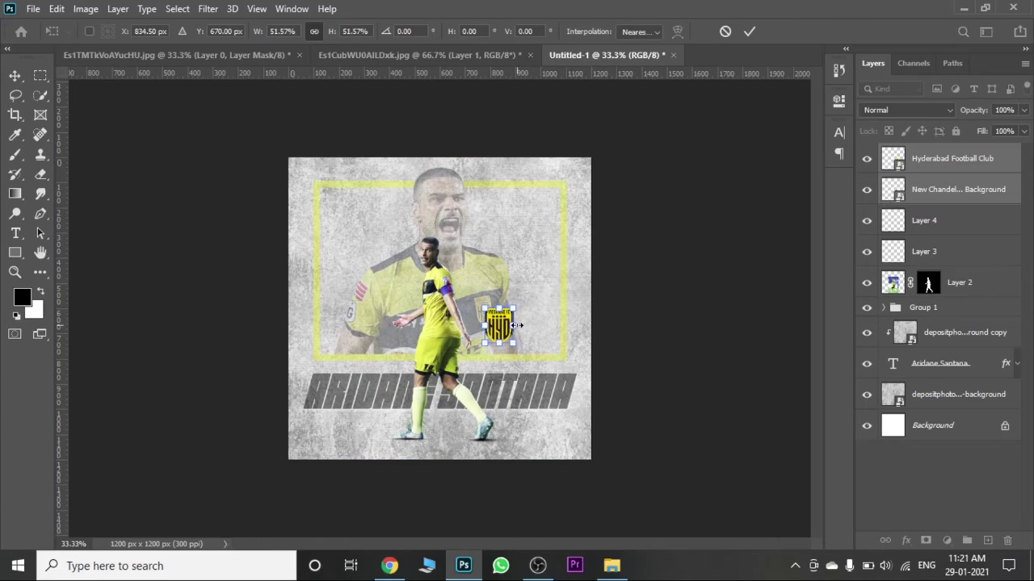
pyautogui.click(748, 34)
pyautogui.hotkey('ctrl', '+')
pyautogui.hotkey('ctrl', '+')
pyautogui.click(933, 166)
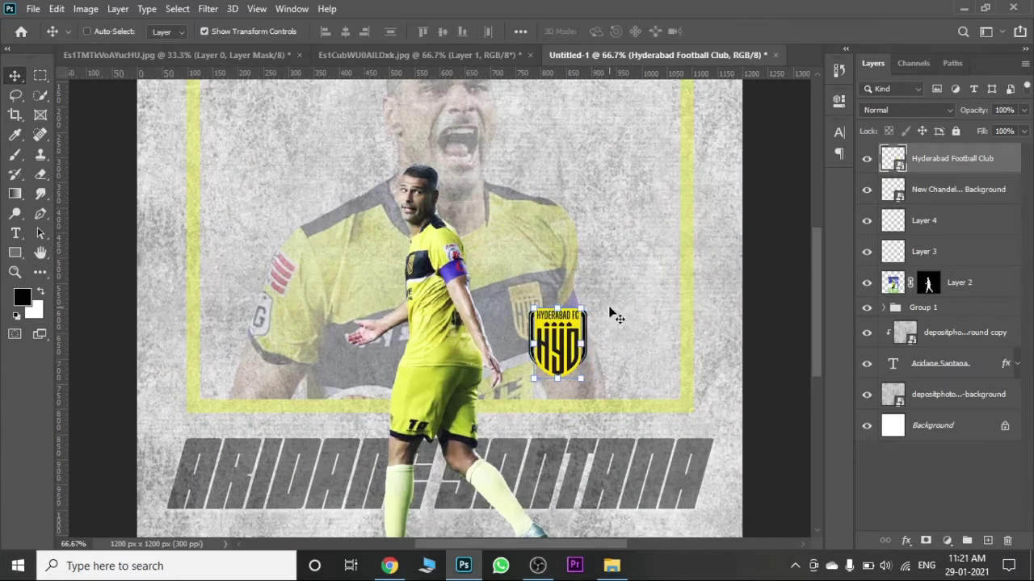
pyautogui.moveTo(612, 312)
pyautogui.mouseDown()
pyautogui.moveTo(642, 364)
pyautogui.moveTo(650, 351)
pyautogui.mouseUp()
pyautogui.hotkey('ctrl', 't')
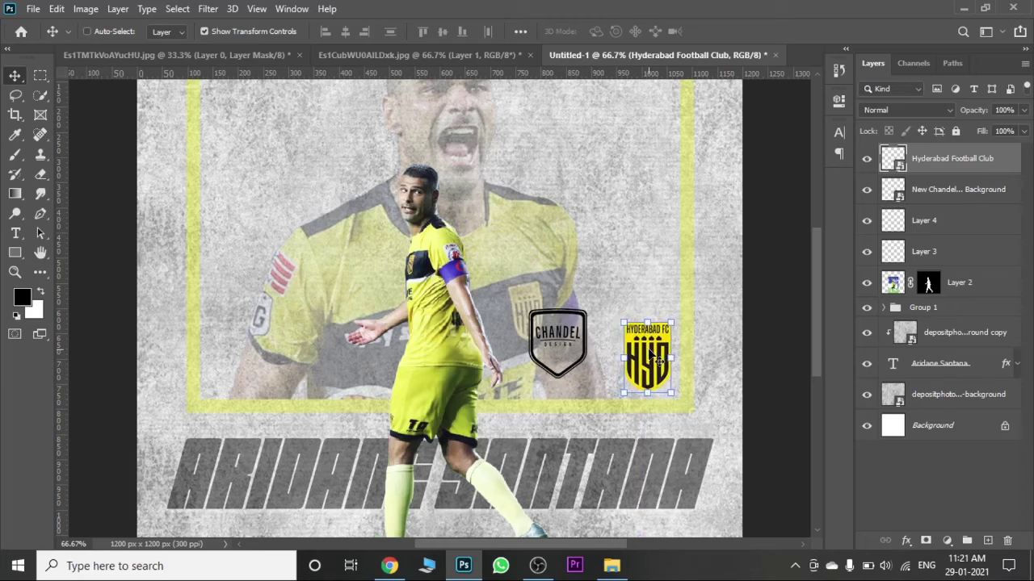
pyautogui.moveTo(953, 158); pyautogui.dragTo(923, 307)
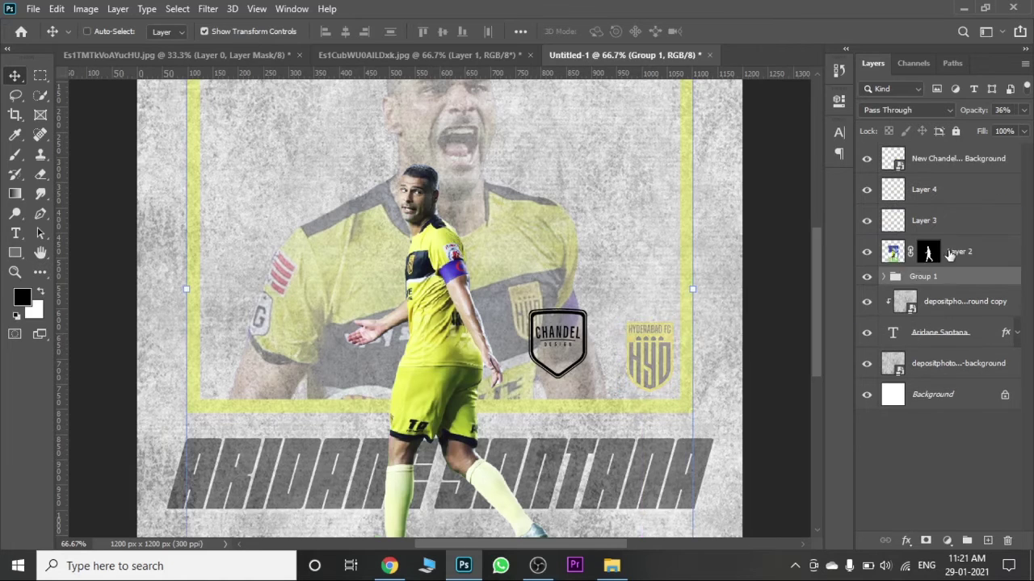
# - Shrink the Chandel logo into a tiny badge in the bottom-left corner
pyautogui.click(957, 189)
pyautogui.moveTo(554, 424)
pyautogui.mouseDown()
pyautogui.moveTo(213, 389)
pyautogui.moveTo(185, 550)
pyautogui.mouseUp()
pyautogui.moveTo(814, 302); pyautogui.dragTo(815, 334)
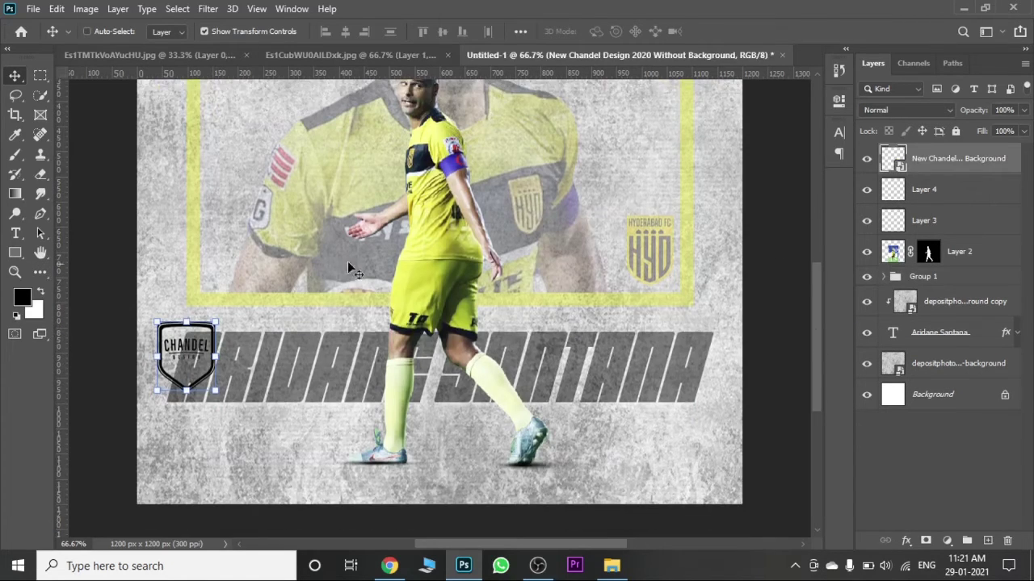
pyautogui.moveTo(303, 268); pyautogui.dragTo(315, 375)
pyautogui.moveTo(172, 433); pyautogui.dragTo(158, 478)
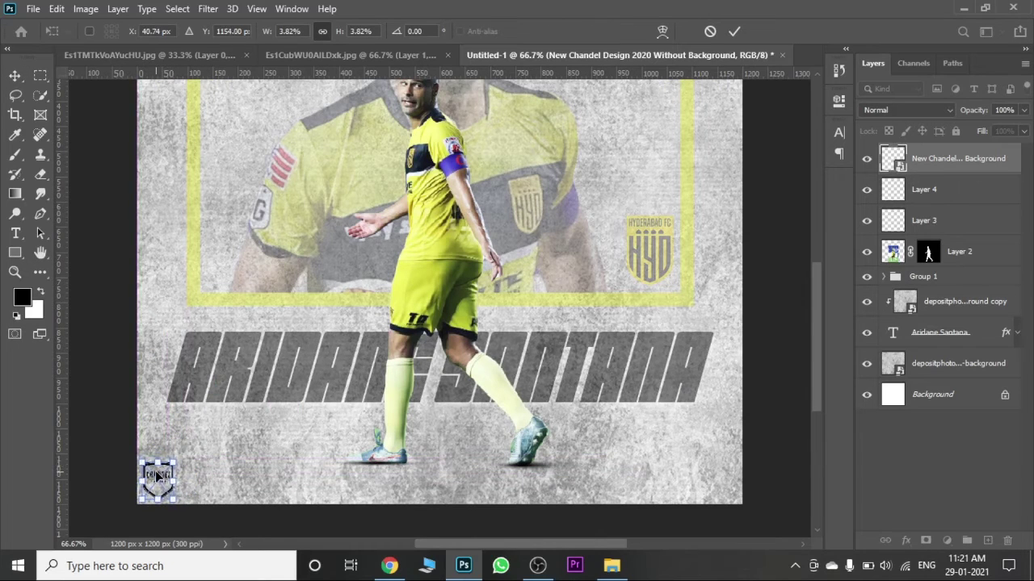
pyautogui.press('Return')
pyautogui.click(936, 394)
# - Paint a white wash across the poster on a new layer with a large brush
pyautogui.hotkey('ctrl', '-')
pyautogui.hotkey('ctrl', '-')
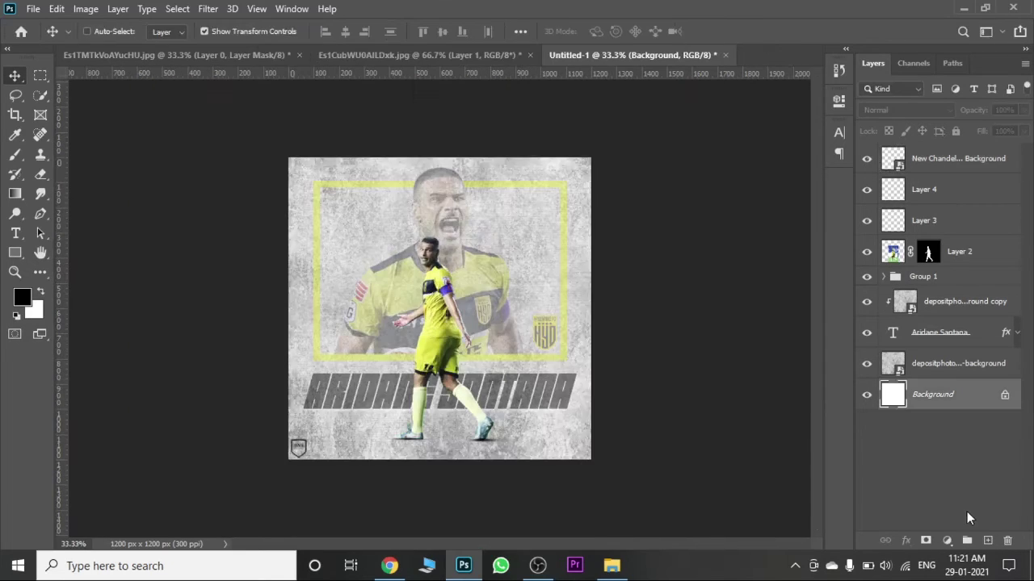
pyautogui.press('b')
pyautogui.click(998, 302)
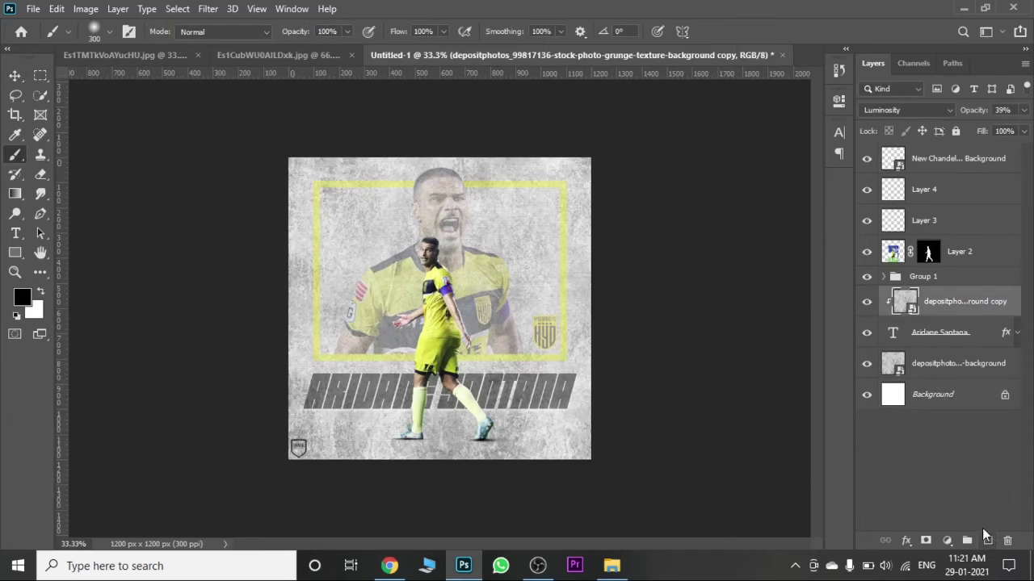
pyautogui.hotkey('ctrl', 'shift', 'alt', 'n')
pyautogui.hotkey('ctrl', '-')
pyautogui.hotkey('ctrl', '-')
pyautogui.press(']')
pyautogui.press(']')
pyautogui.press(']')
pyautogui.press(']')
pyautogui.press(']')
pyautogui.press(']')
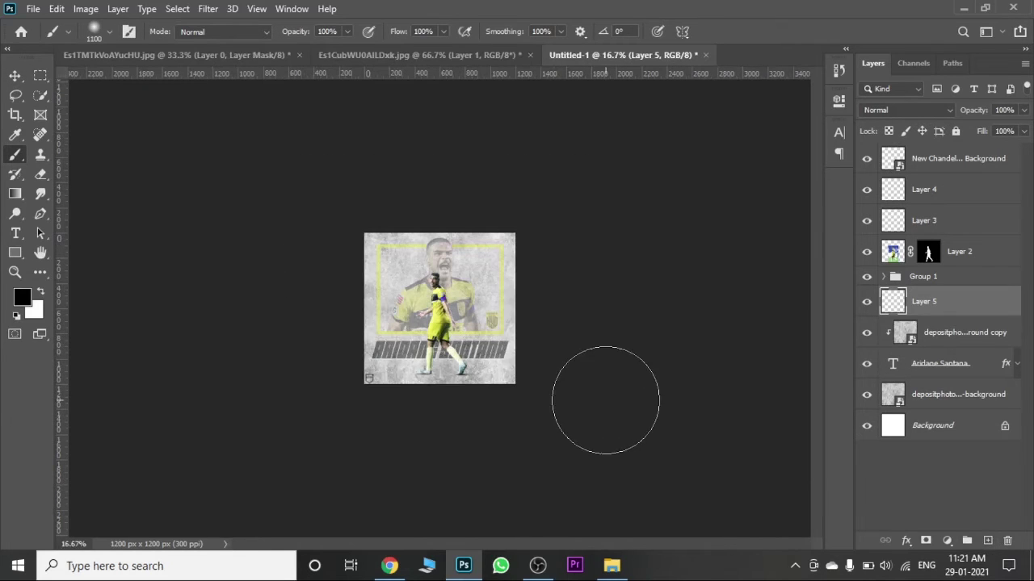
pyautogui.press('x')
pyautogui.moveTo(318, 356)
pyautogui.mouseDown()
pyautogui.moveTo(517, 406)
pyautogui.moveTo(480, 180)
pyautogui.mouseUp()
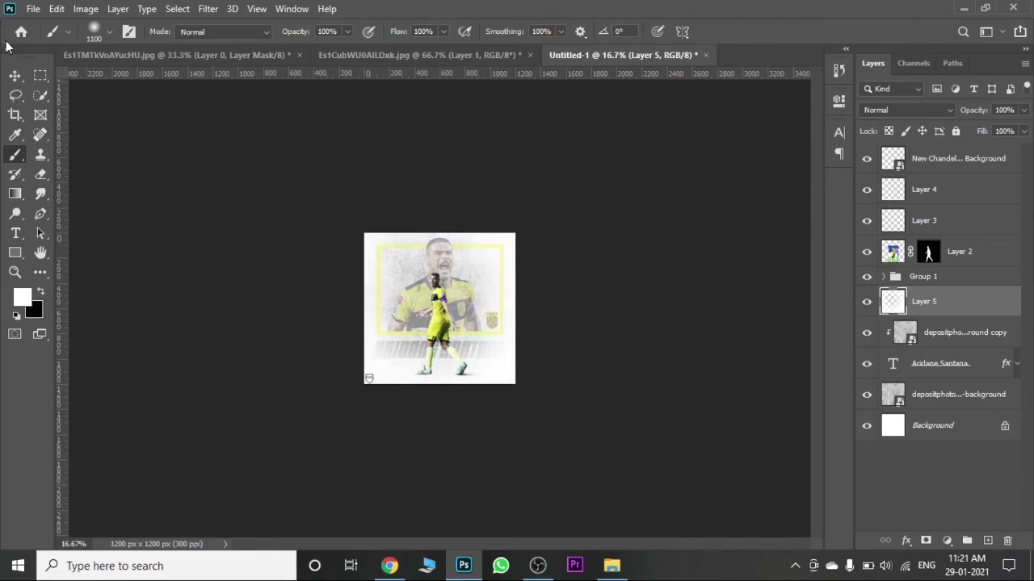
# - Lower the white wash layer's opacity to about 52%
pyautogui.press('v')
pyautogui.hotkey('ctrl', '+')
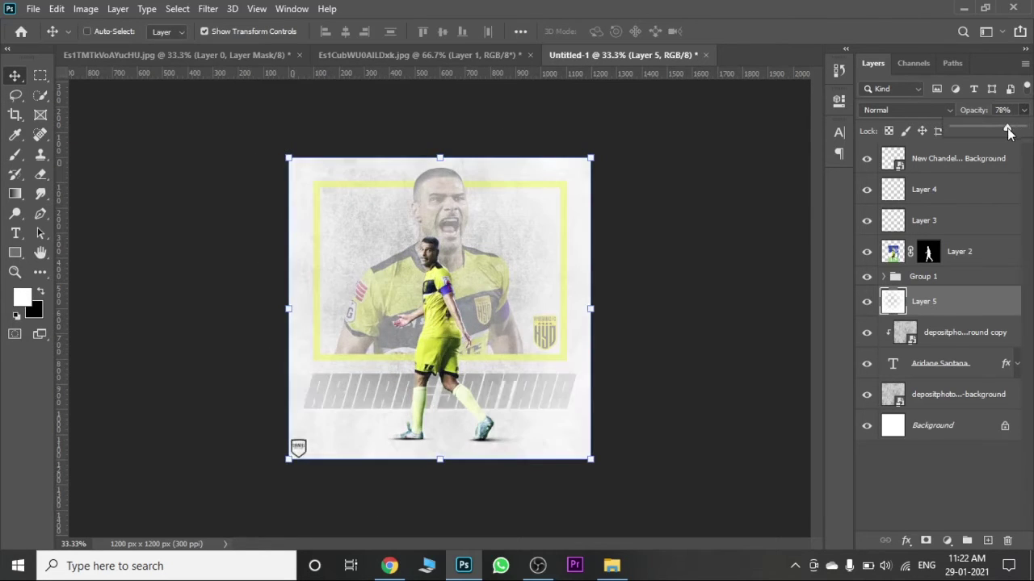
pyautogui.moveTo(1025, 112); pyautogui.dragTo(989, 133)
pyautogui.hotkey('ctrl', '+')
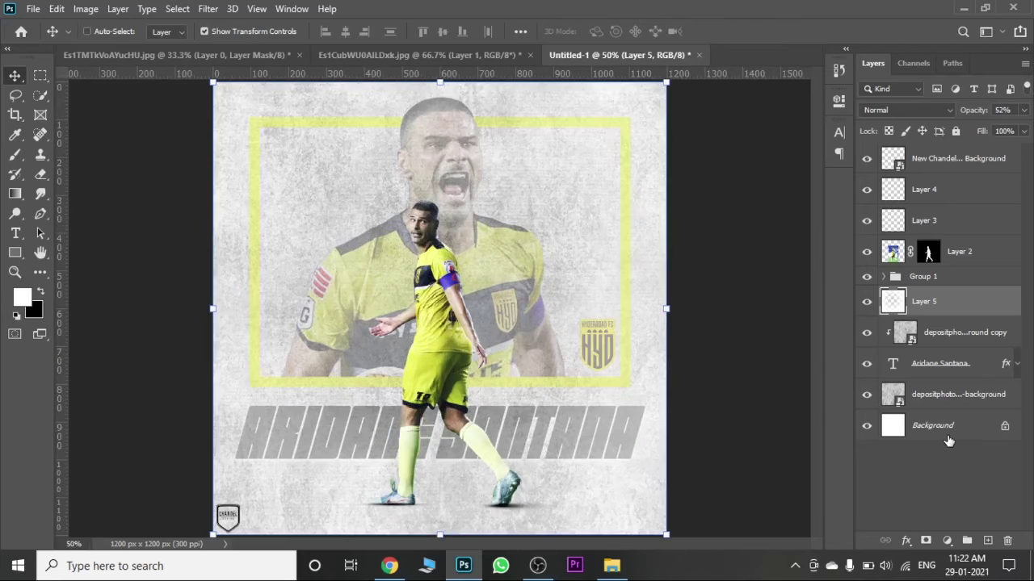
pyautogui.click(949, 436)
pyautogui.hotkey('ctrl', '-')
# - Apply Topaz Adjust's Dynamic Pop II preset to the player cutout on Layer 2
pyautogui.click(946, 253)
pyautogui.hotkey('ctrl', '+')
pyautogui.hotkey('ctrl', '-')
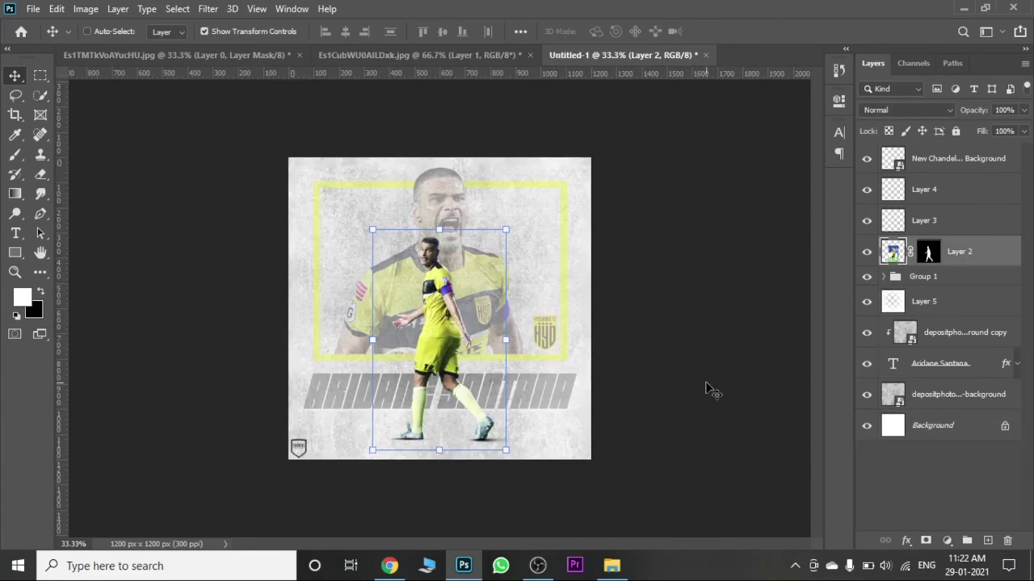
pyautogui.click(207, 8)
pyautogui.click(428, 333)
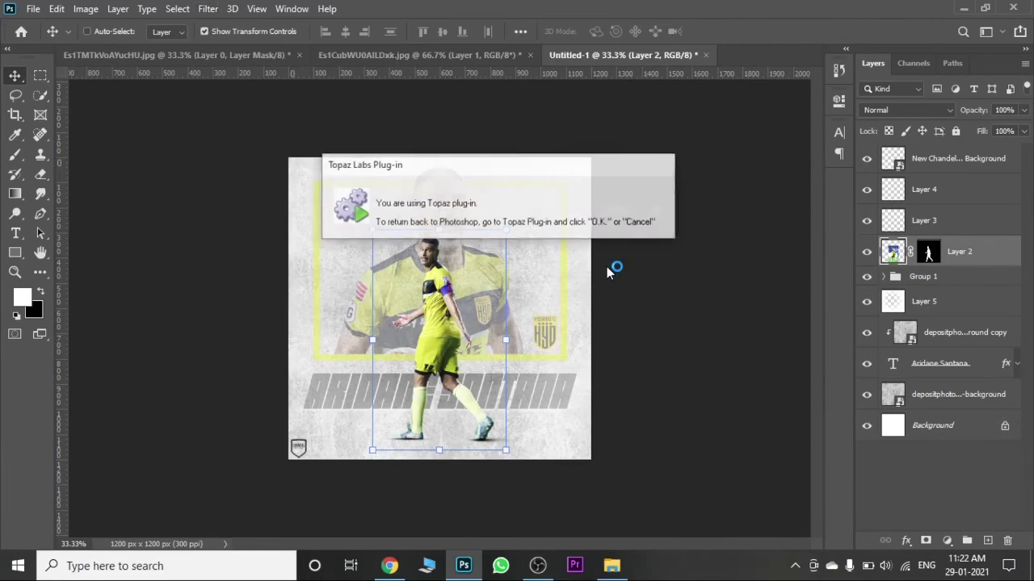
pyautogui.click(121, 237)
pyautogui.click(937, 511)
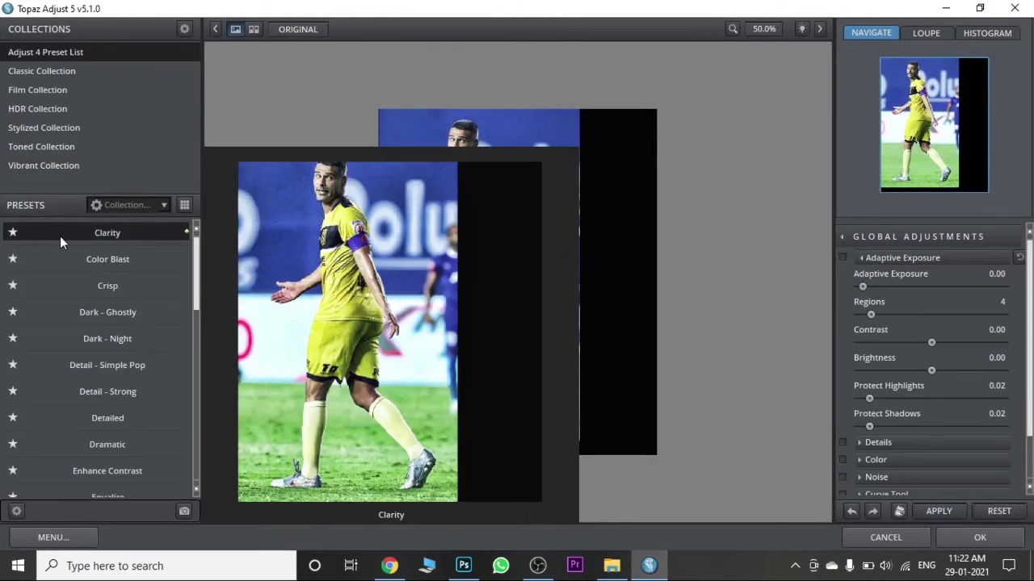
pyautogui.click(63, 106)
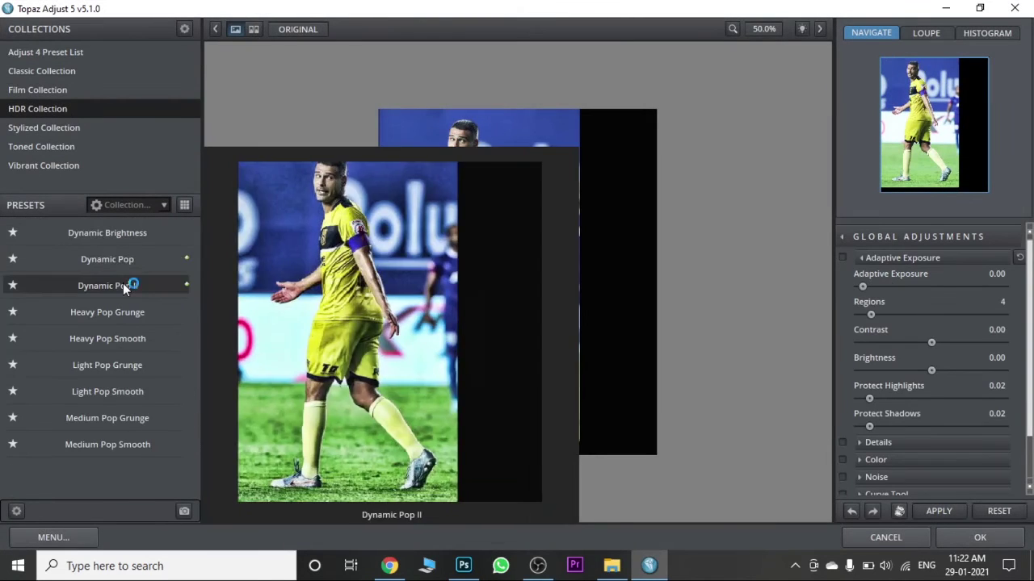
pyautogui.click(123, 286)
pyautogui.click(980, 537)
# - Move the name text up a few pixels and fit the whole poster to the window
pyautogui.hotkey('ctrl', '-')
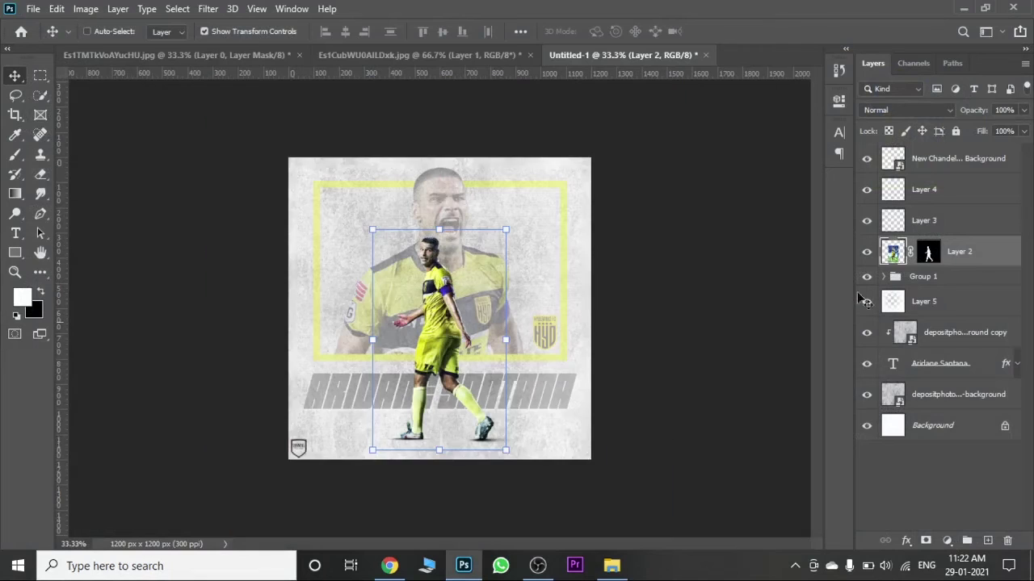
pyautogui.click(941, 363)
pyautogui.click(932, 426)
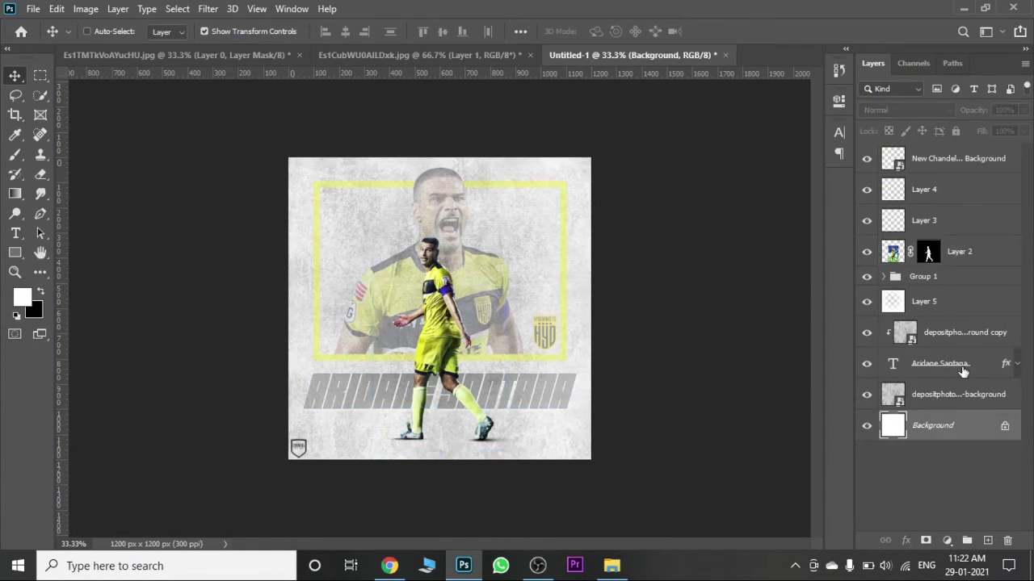
pyautogui.click(941, 364)
pyautogui.moveTo(510, 397); pyautogui.dragTo(510, 390)
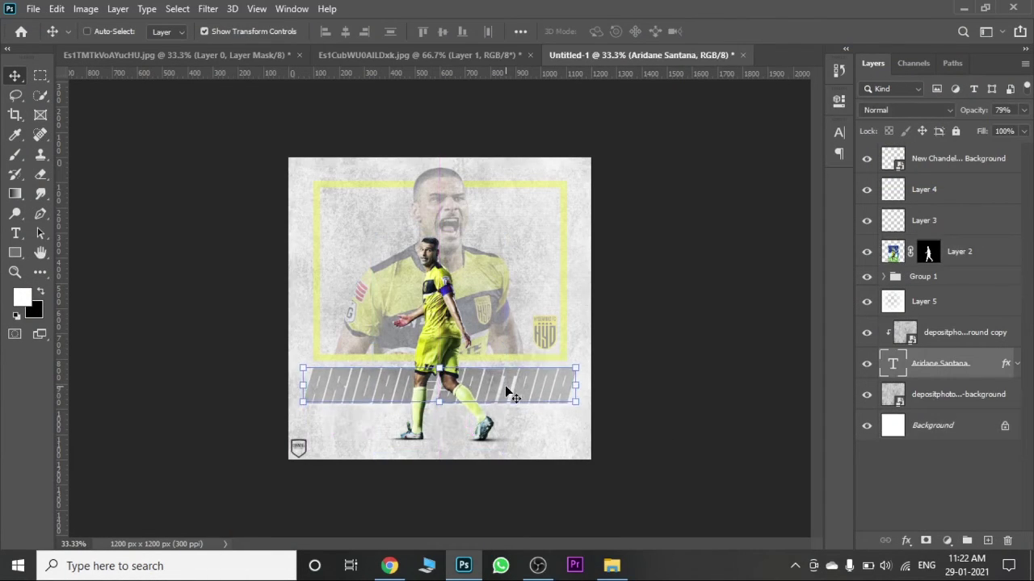
pyautogui.click(932, 426)
pyautogui.hotkey('ctrl', '0')
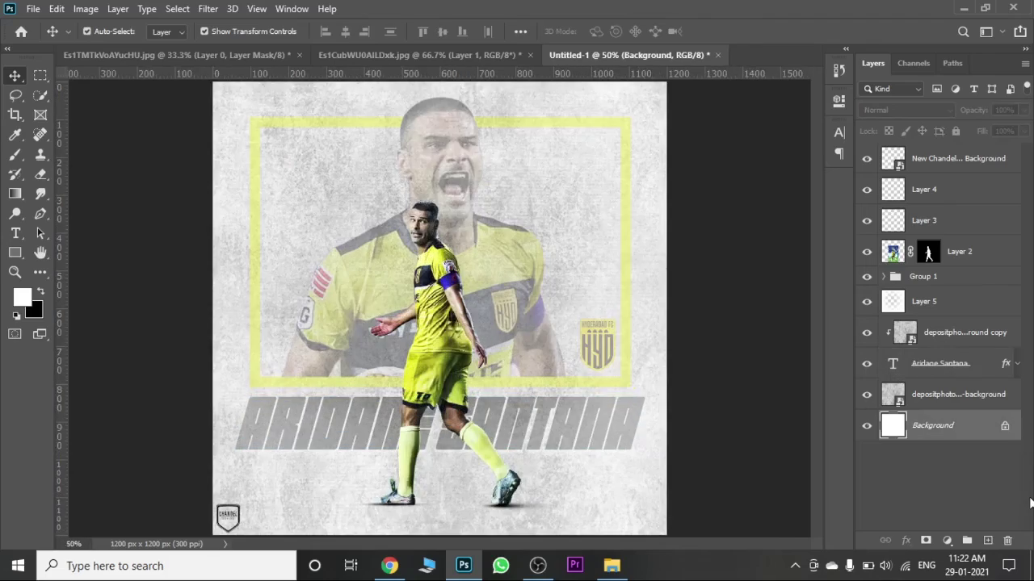